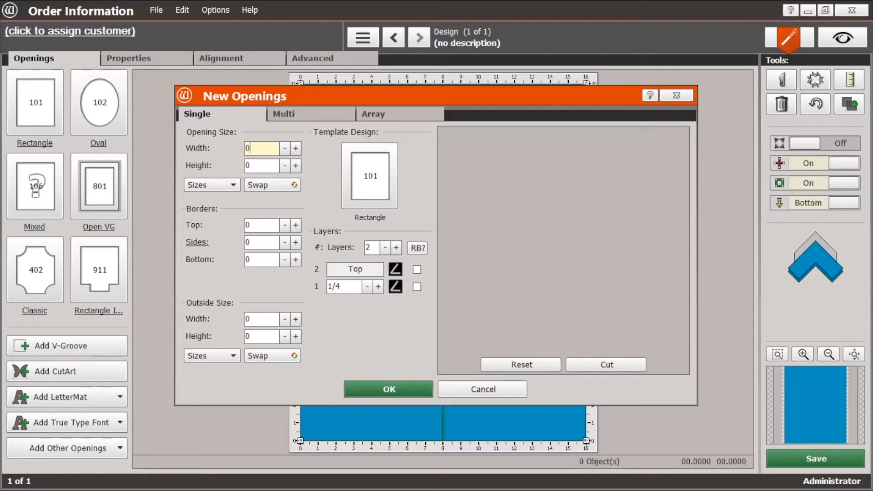
Step: Create a 13 by 13 rectangle opening with 3 1/2 borders on all sides
type("13")
key("Tab")
type("13")
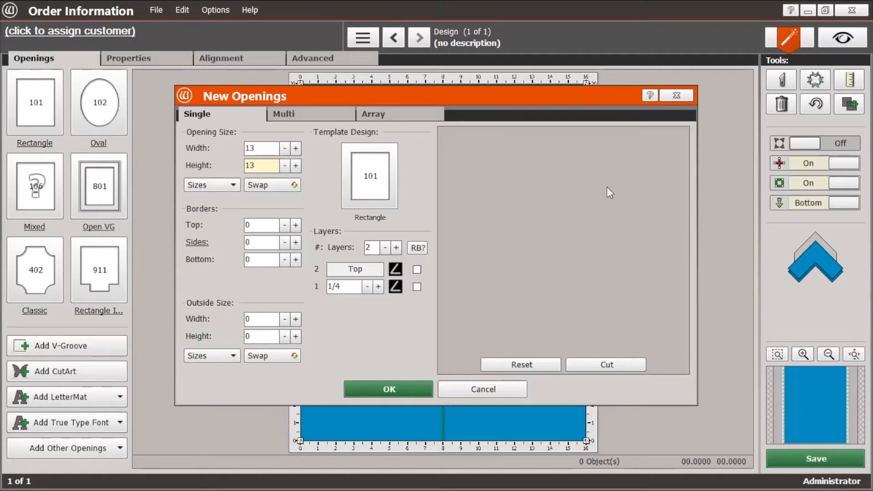
key("Tab")
type("3 1/2")
key("Tab")
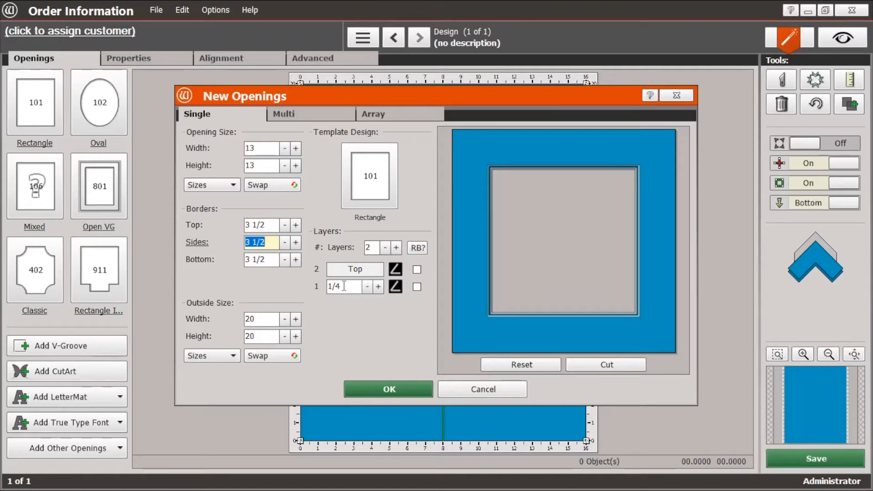
left_click(389, 390)
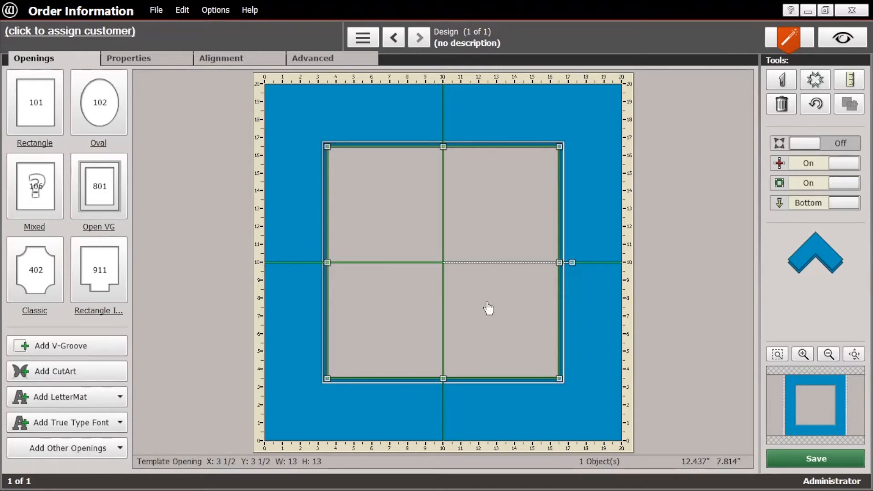
Step: Paste a copy of the rectangle opening and change the copy's style to 102 Oval
key("ctrl+v")
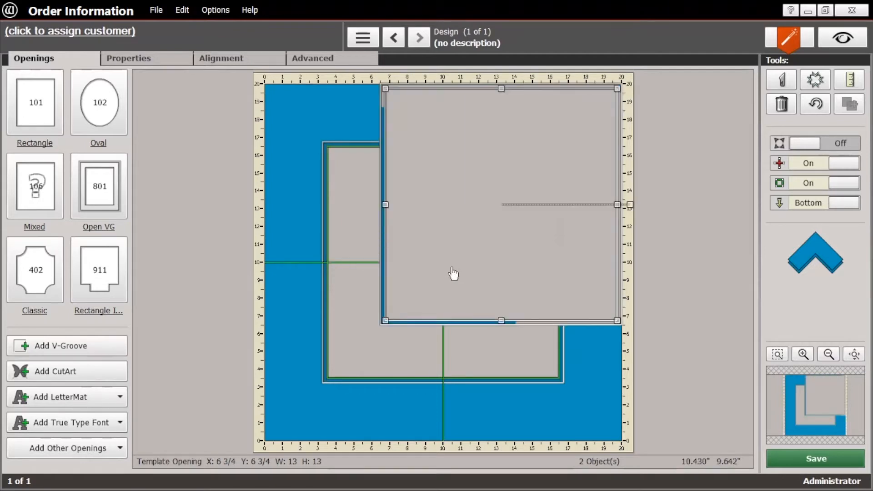
left_click(145, 59)
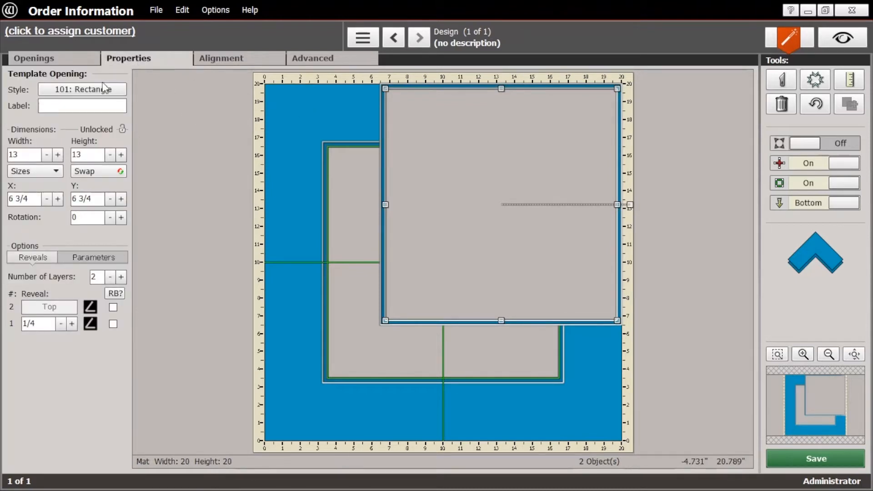
left_click(102, 93)
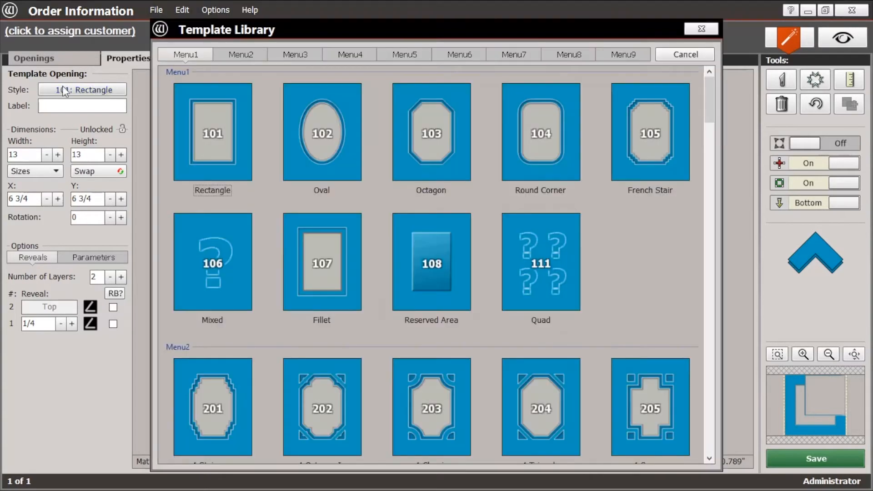
left_click(300, 146)
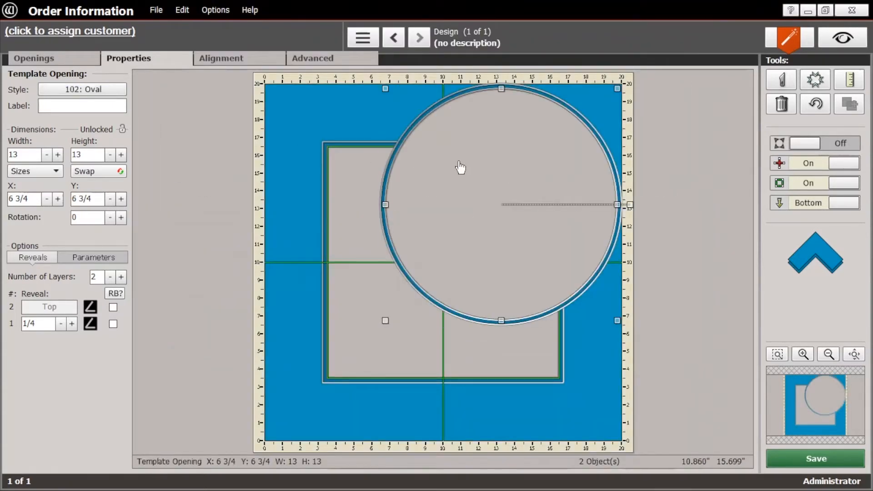
Step: Move the oval to X 15 3/8, Y 3 1/2, overlapping the rectangle's right side, with automatic mat resizing enabled only for the move
left_click(840, 145)
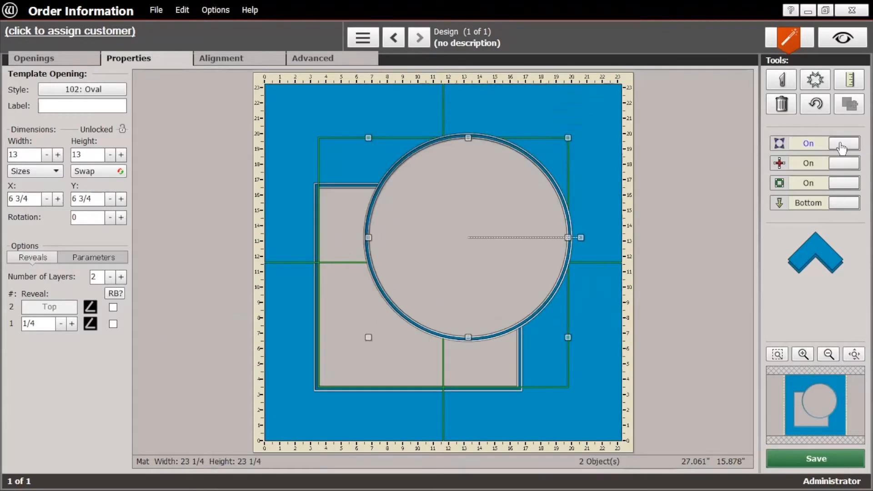
left_click_drag(448, 197, 548, 231)
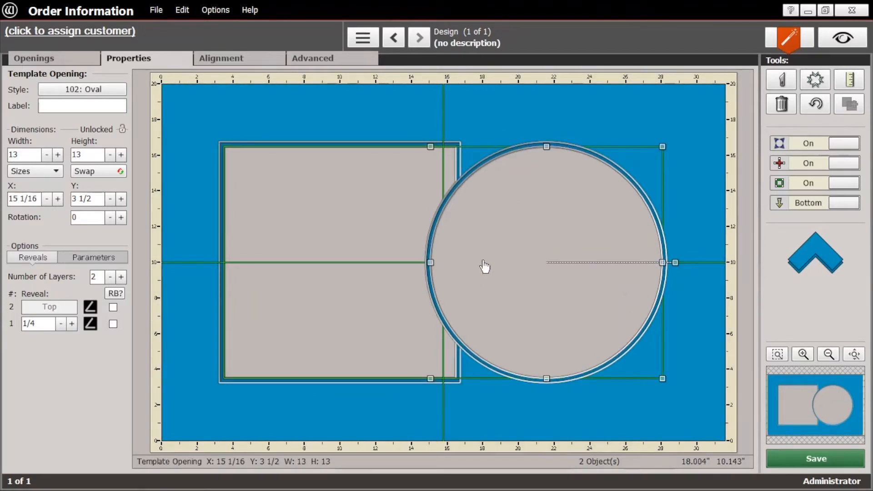
left_click_drag(485, 266, 490, 266)
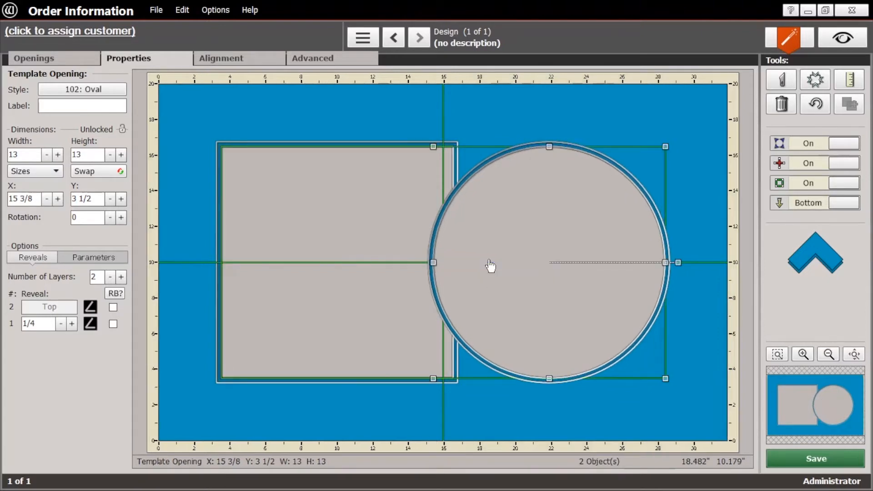
left_click(803, 144)
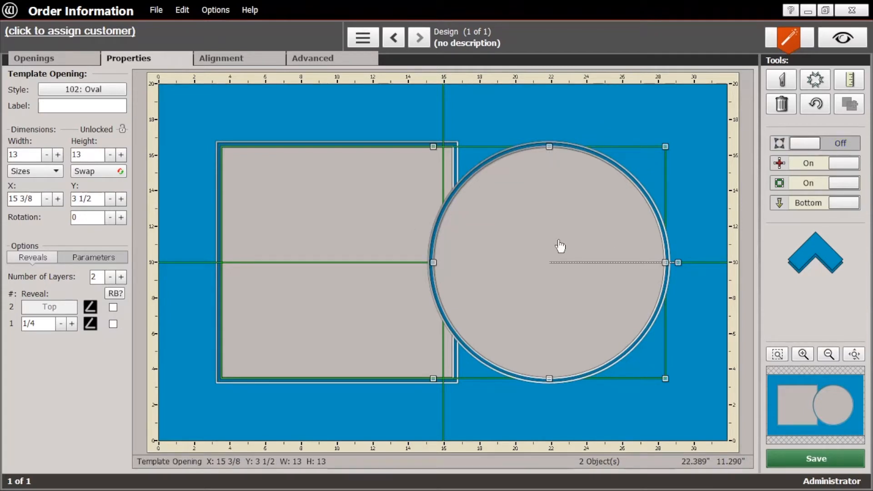
Step: Select both the rectangle and oval openings and group them
key("ctrl+a")
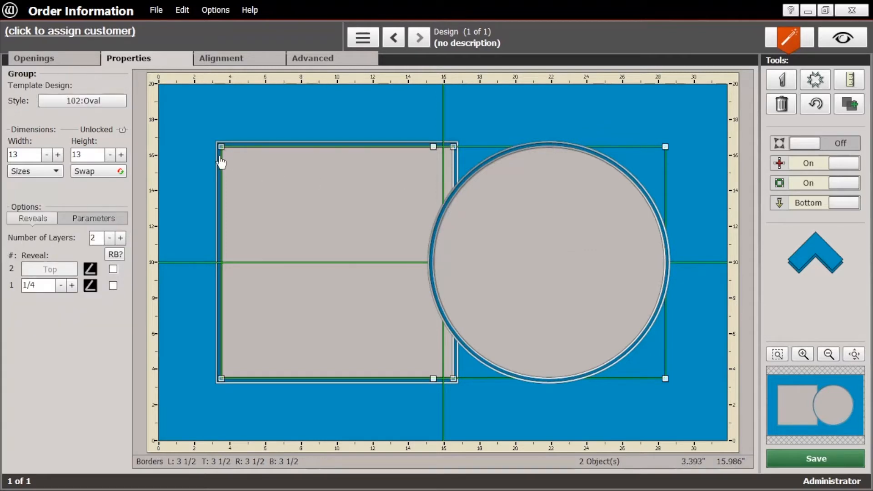
left_click(196, 167)
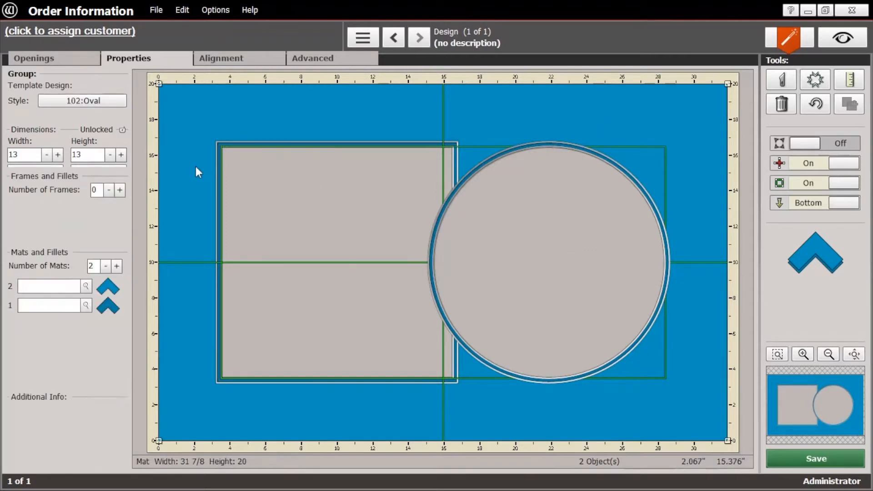
left_click(316, 195)
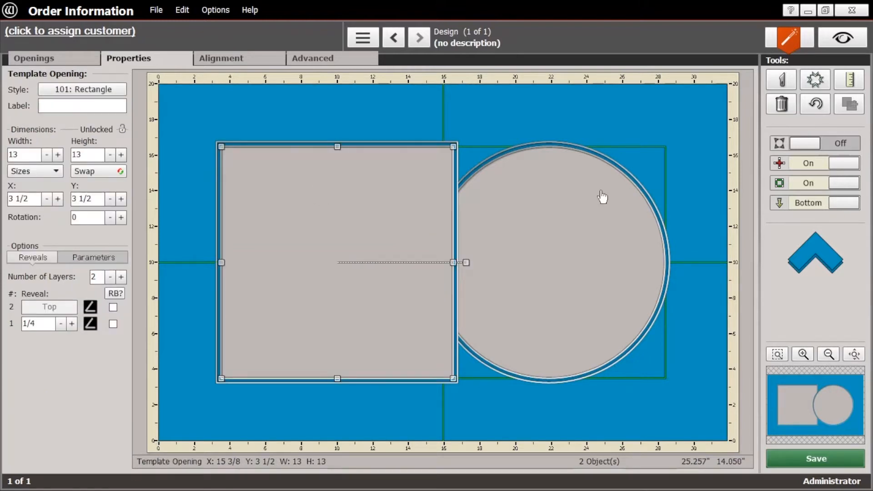
left_click(535, 209, "shift")
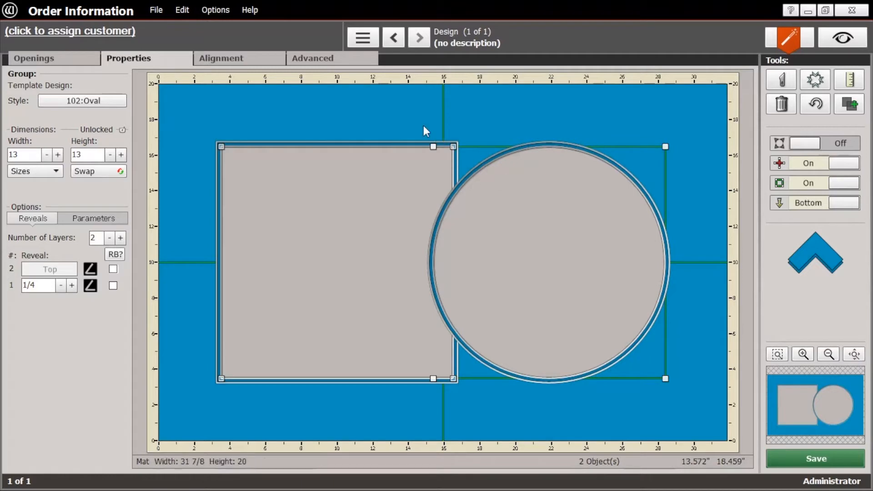
left_click(323, 61)
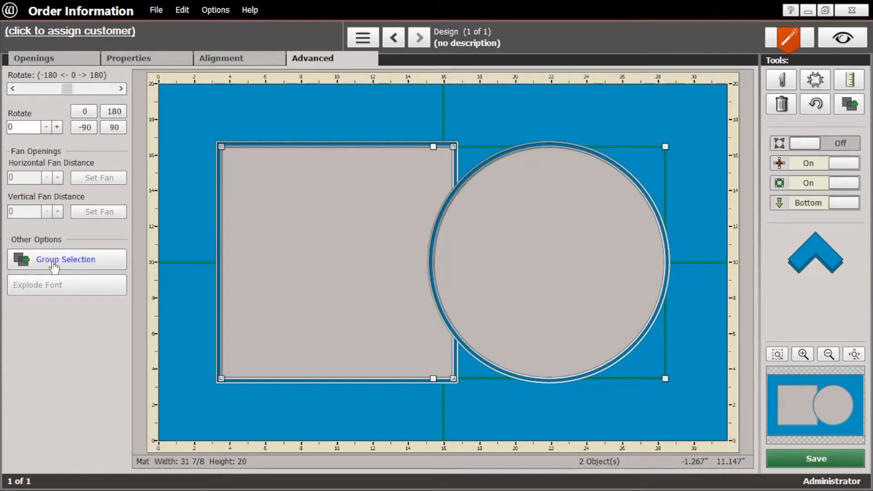
left_click(95, 263)
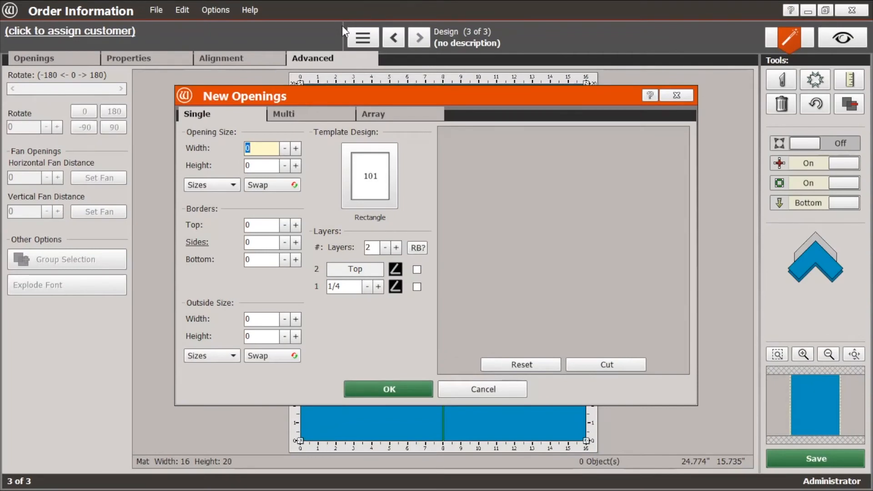
Step: Define a new 8 by 10 rectangle opening with 3 1/4 borders
type("8")
key("Tab")
type("10")
key("Tab")
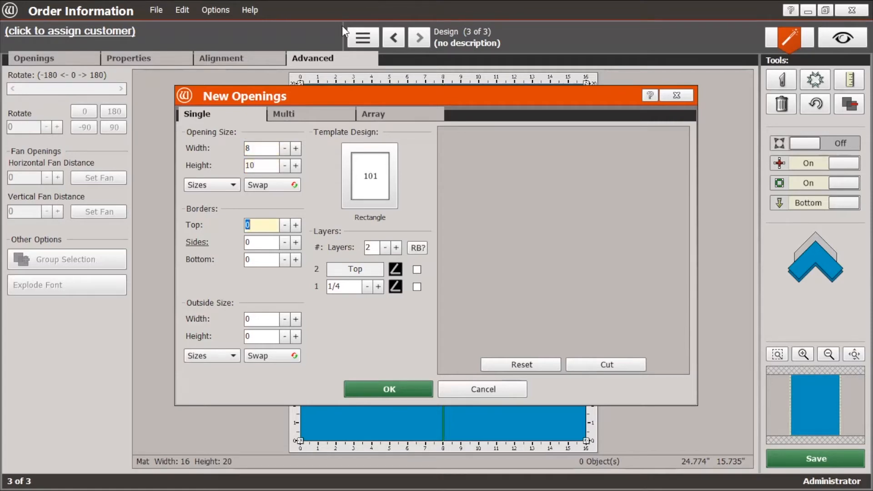
type("3")
type(" 1/4")
key("Tab")
key("Tab")
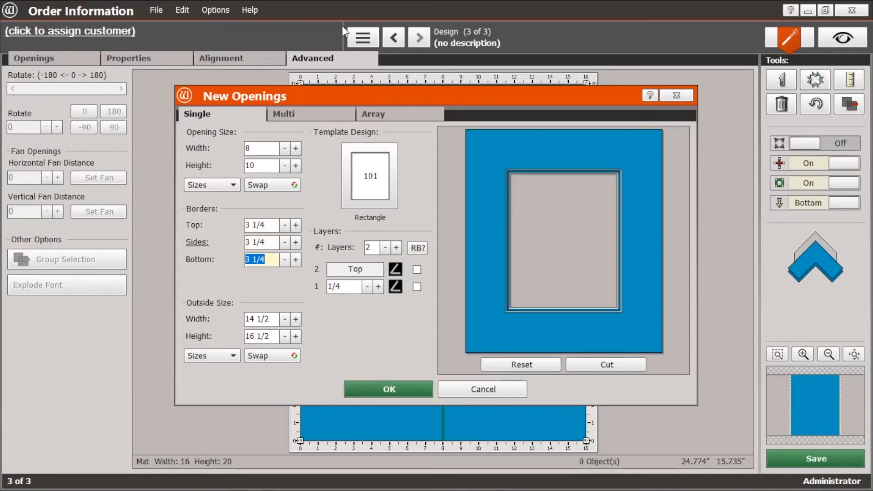
Step: Set the new opening's bottom border to 4 and its top border to 3 1/4
type("4")
key("Tab")
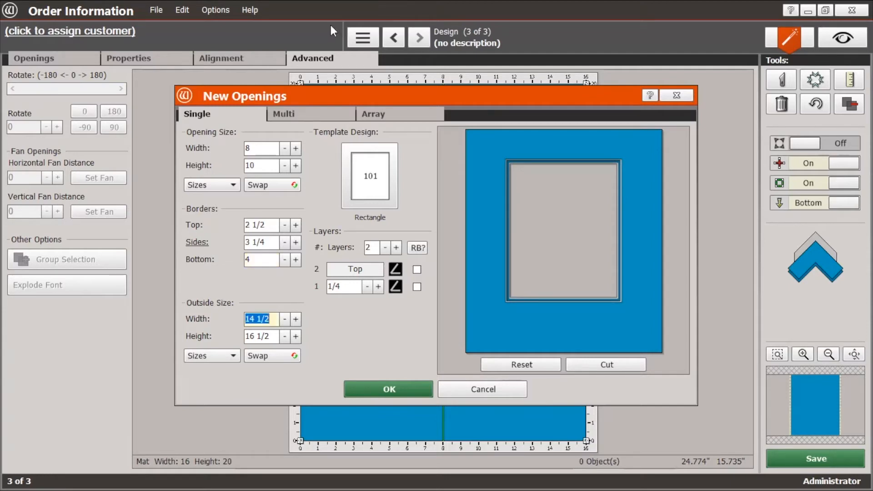
left_click(272, 225)
type("3.25")
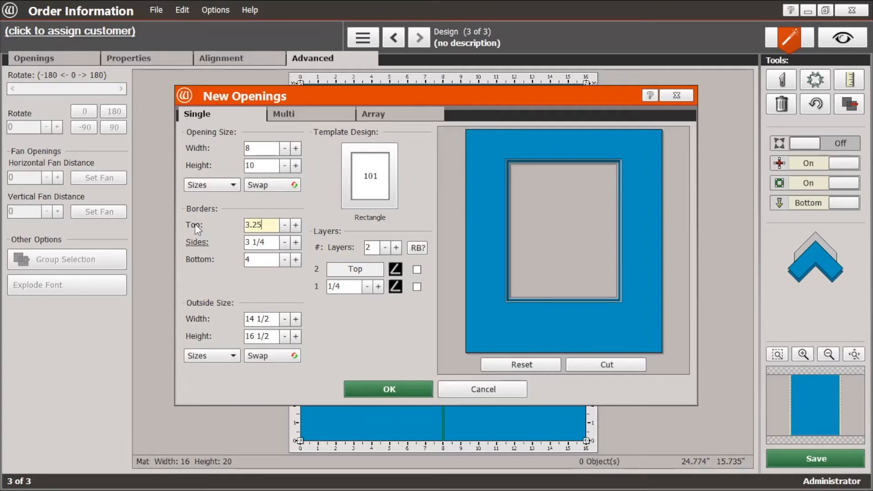
key("Tab")
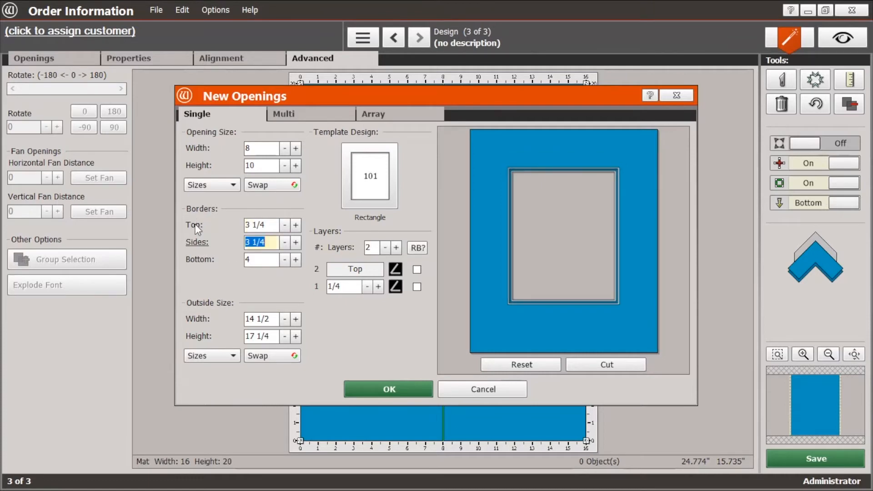
key("Tab")
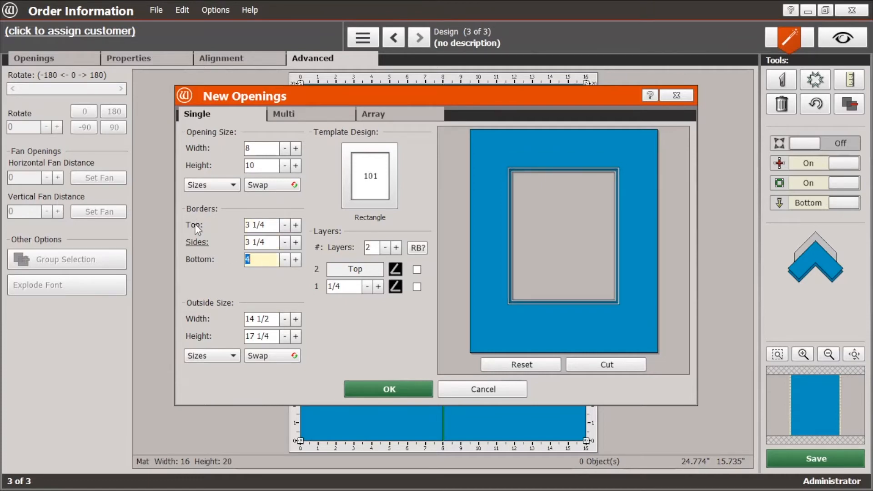
Step: Increase the opening to three layers and enable the RB option on layers 2 and 1
left_click(396, 248)
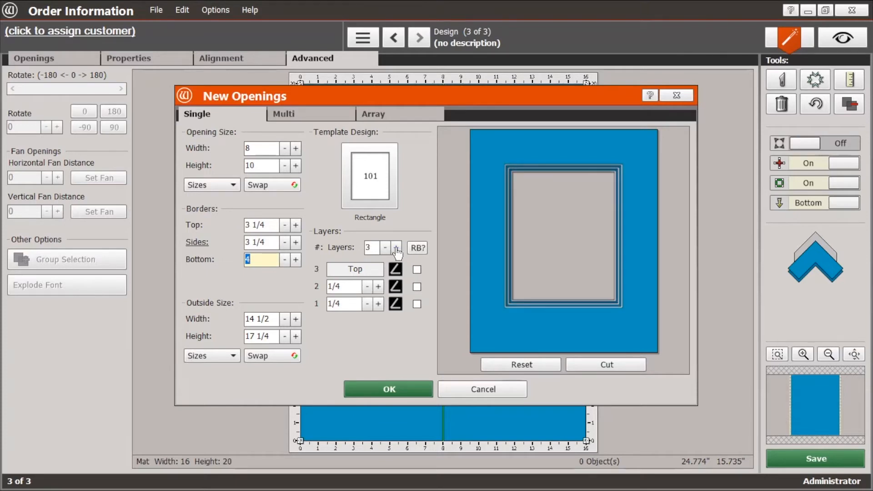
left_click(416, 287)
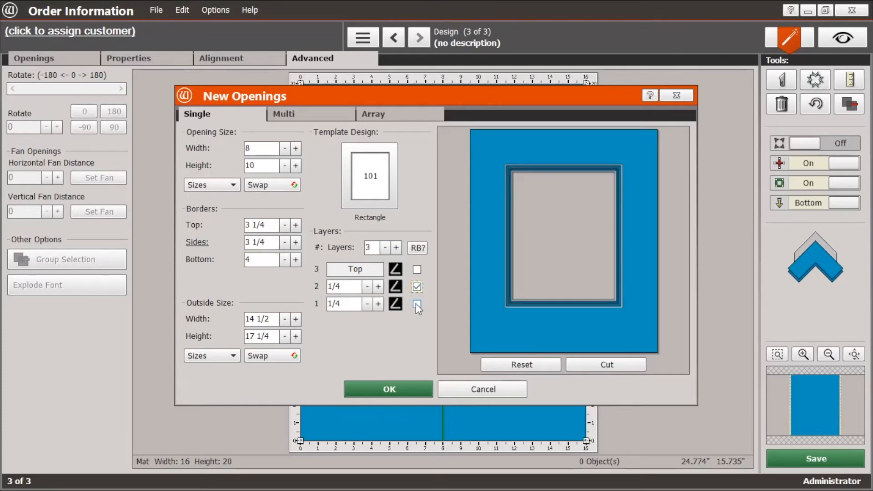
left_click(417, 304)
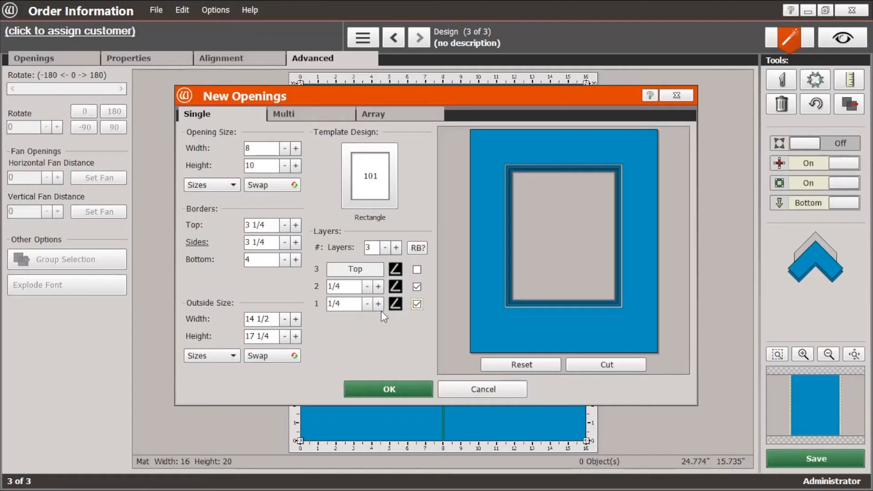
Step: Set the reveal of layer 1 to 1/2 and of layer 2 to 3/16
left_click(378, 303)
left_click(378, 304)
left_click(378, 303)
left_click(378, 303)
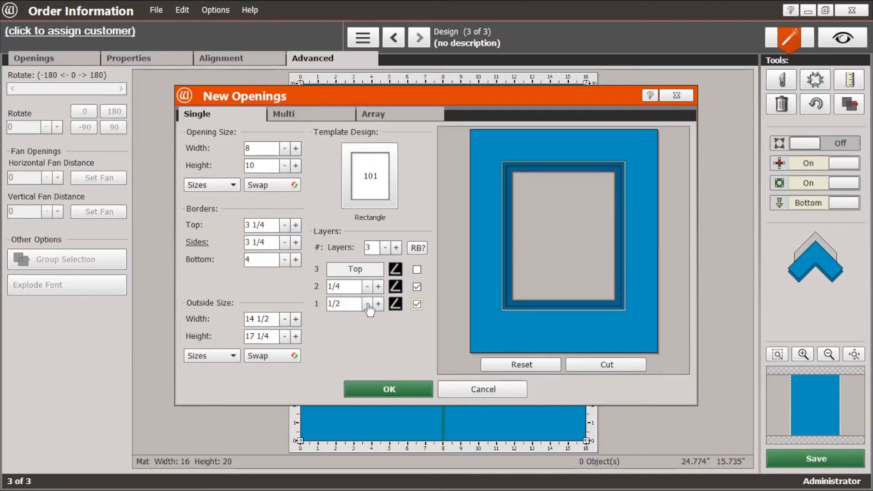
left_click(366, 288)
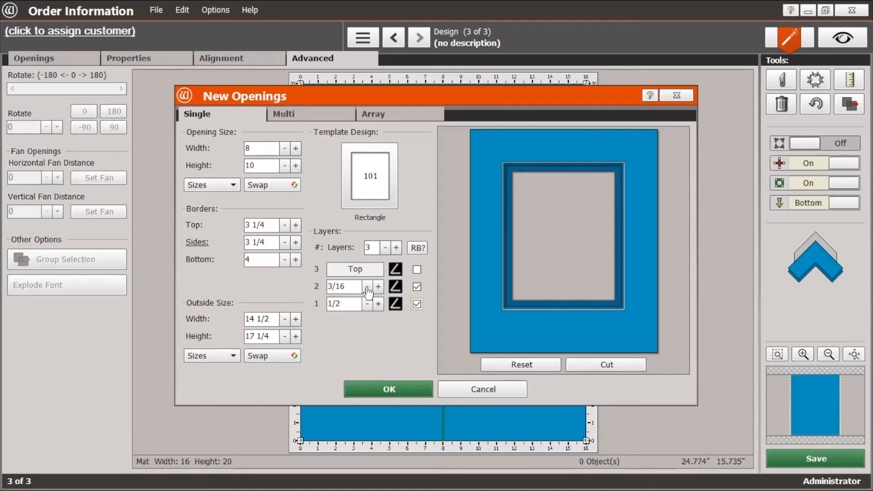
Step: Enable RB on the top layer, disable it on layer 1, and create the opening
left_click(416, 269)
left_click(417, 305)
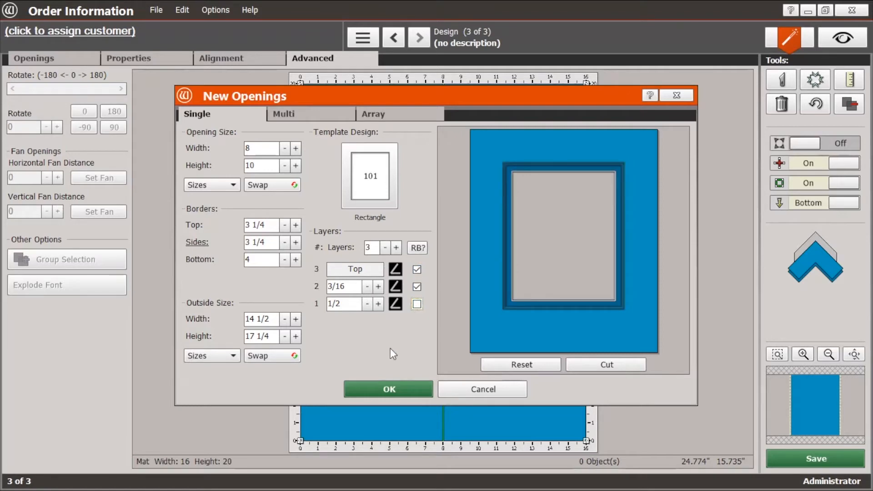
left_click(372, 391)
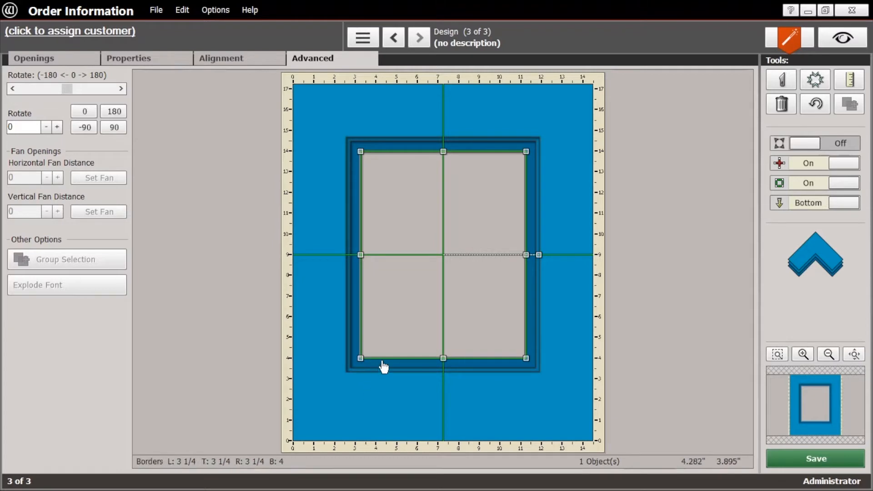
Step: Duplicate the 8 by 10 opening and shrink the copy to about 3.65 by 0.68 near the original's bottom edge
left_click(372, 400)
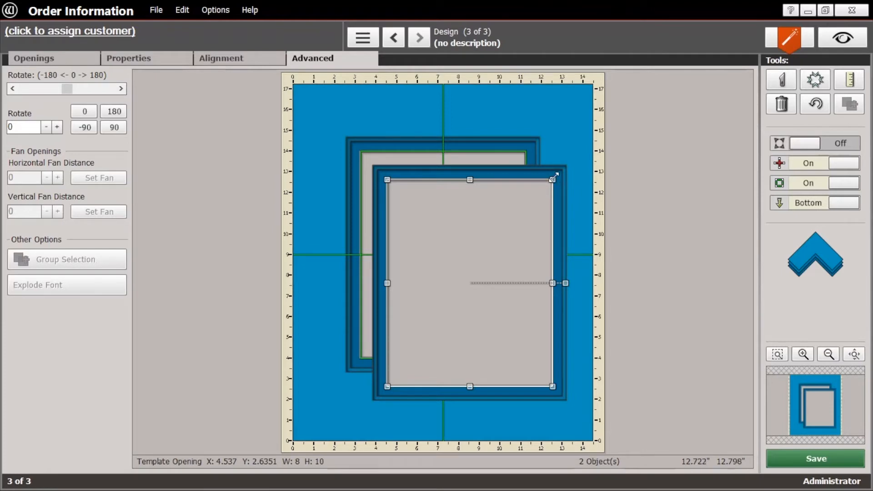
left_click_drag(552, 178, 463, 373)
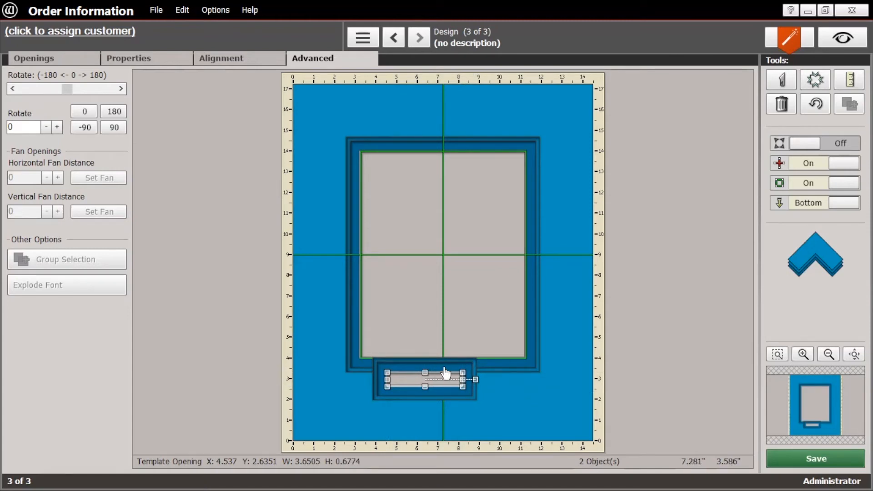
Step: Reduce the small opening to two layers and resize it to 3 3/4 by 1 3/16, centred beneath the large opening at X 5 3/8, Y 2 3/16
left_click(146, 62)
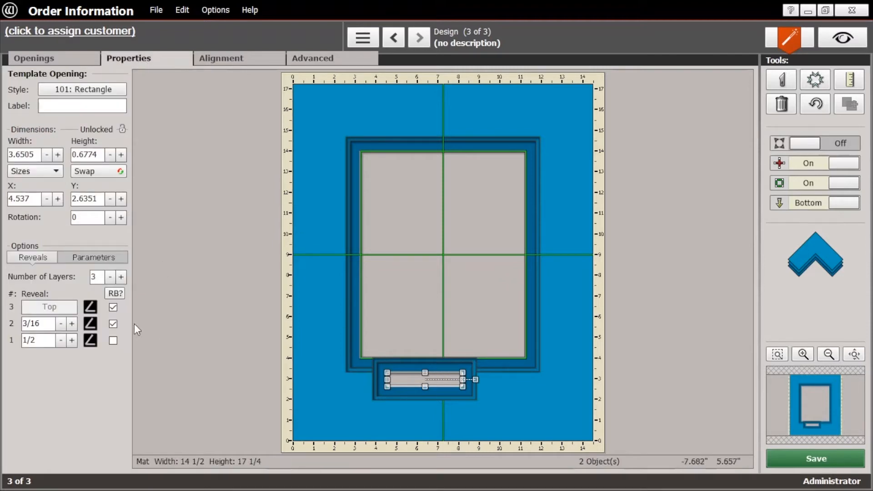
left_click(110, 278)
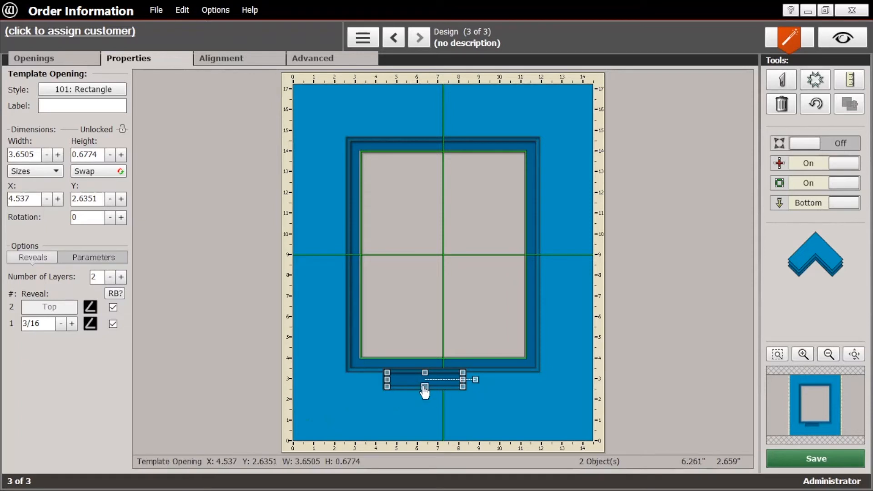
left_click_drag(387, 386, 421, 387)
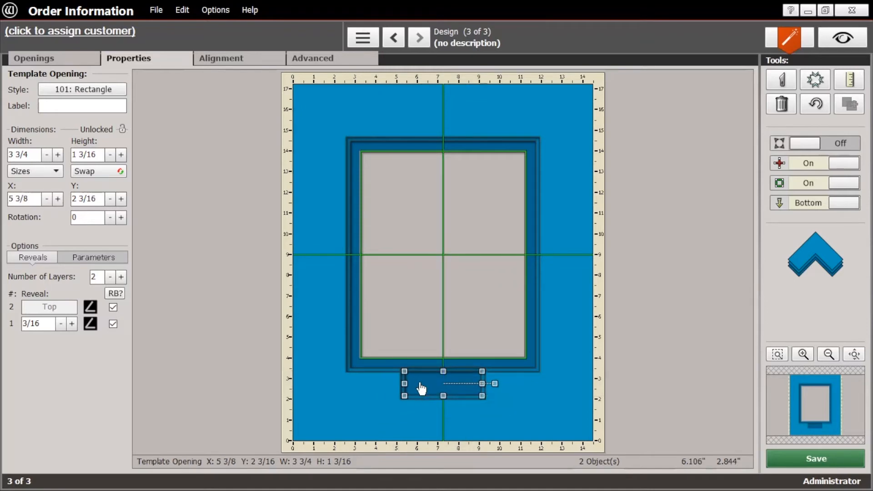
Step: Nudge the small nameplate opening upward to Y 2 1/2 so it overlaps the large opening's outer layers
key("Up")
key("Up")
key("Up")
key("Up")
key("Up")
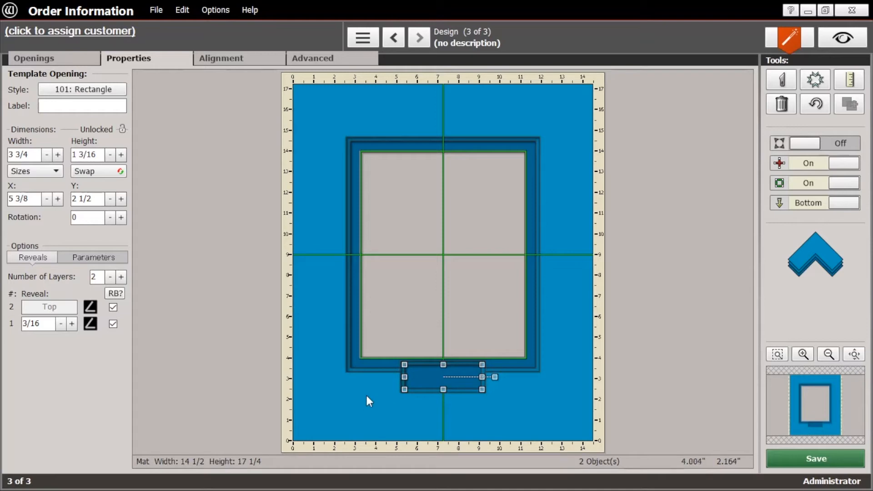
Step: Group the large 8 by 10 opening and the small nameplate opening into one combined opening
left_click(430, 381)
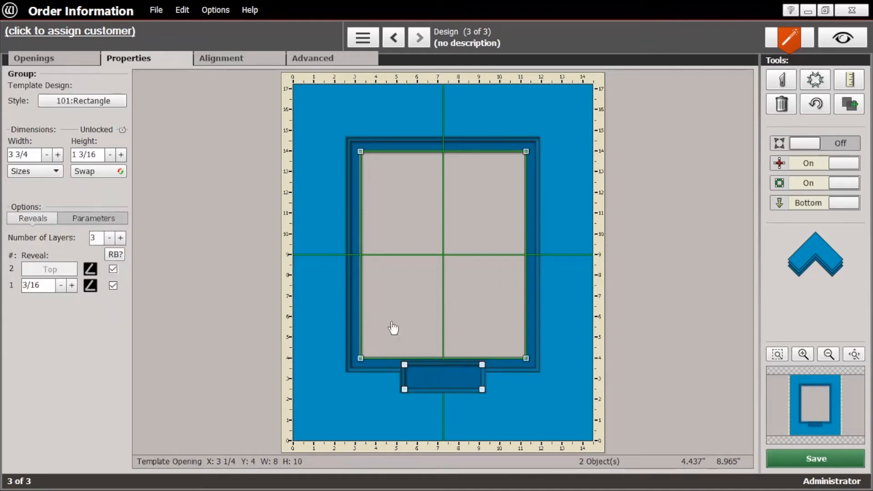
left_click(316, 61)
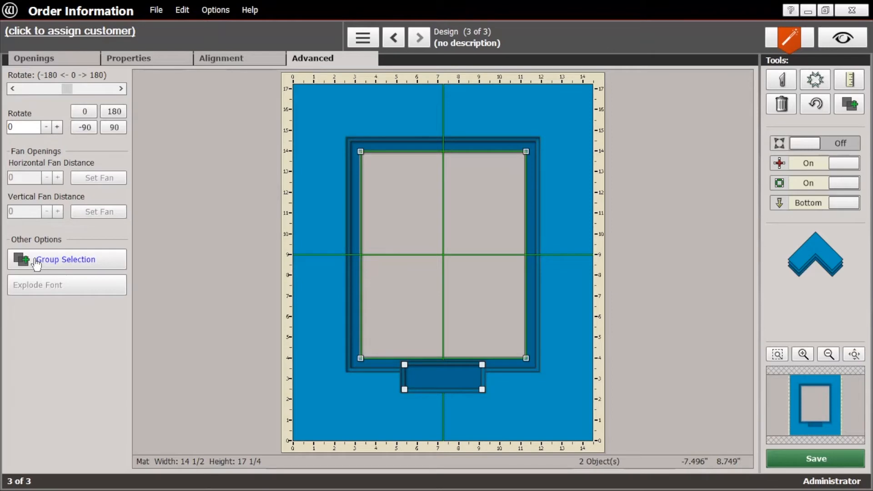
left_click(110, 264)
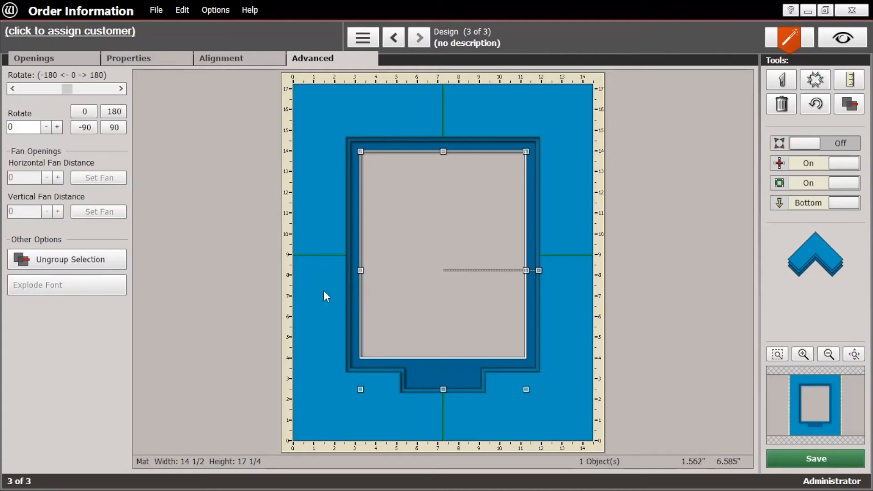
Step: Start a new design with an 8 by 10 opening and 3 1/4 borders on all sides
left_click(156, 11)
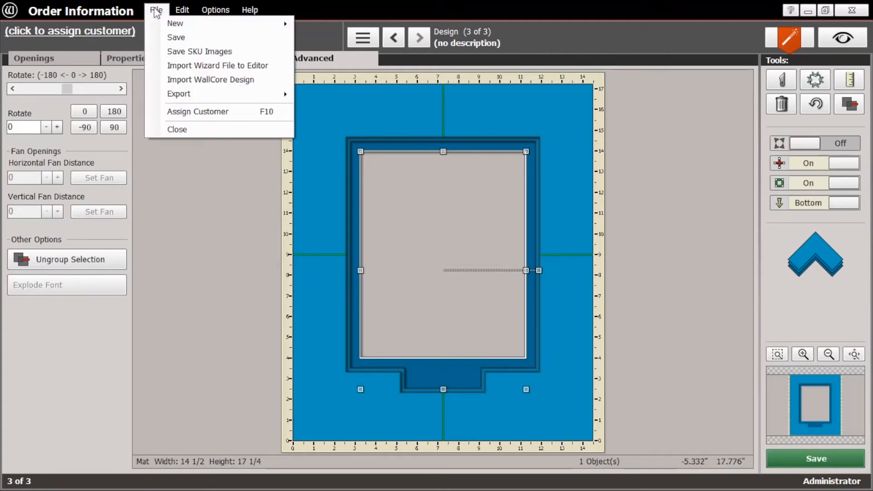
mouse_move(175, 23)
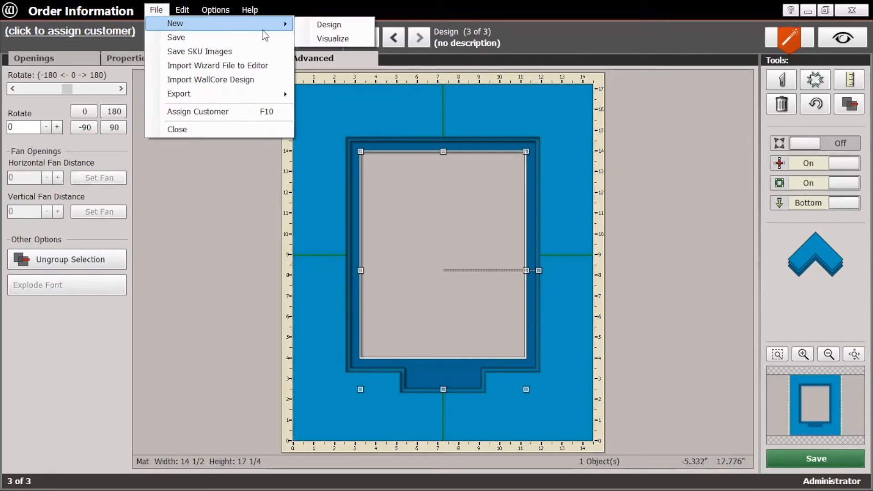
left_click(344, 26)
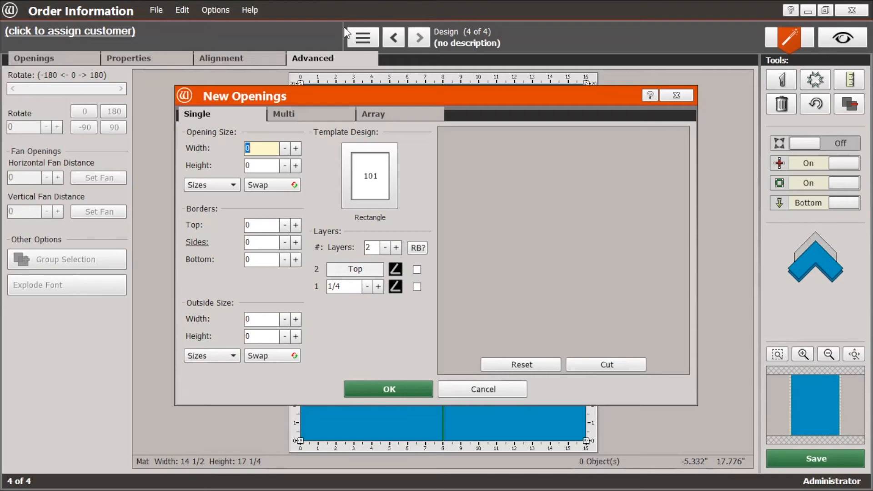
type("8")
key("Tab")
type("10")
key("Tab")
type("3 1/4")
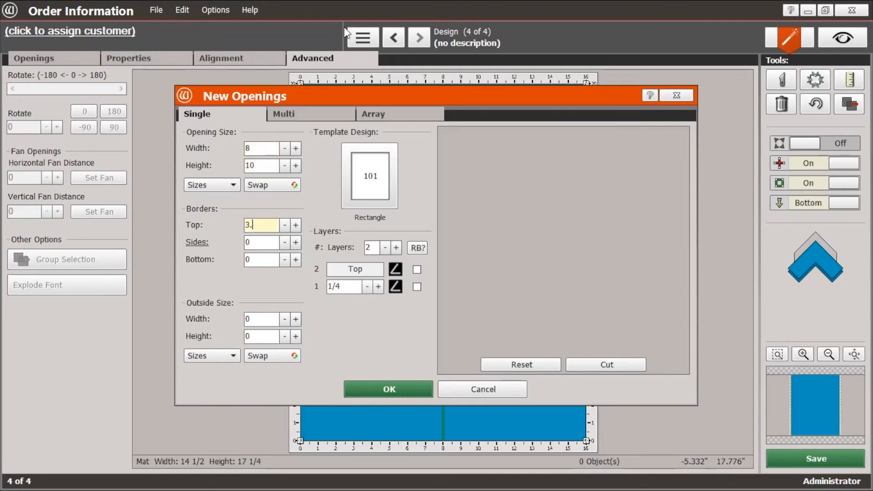
key("Tab")
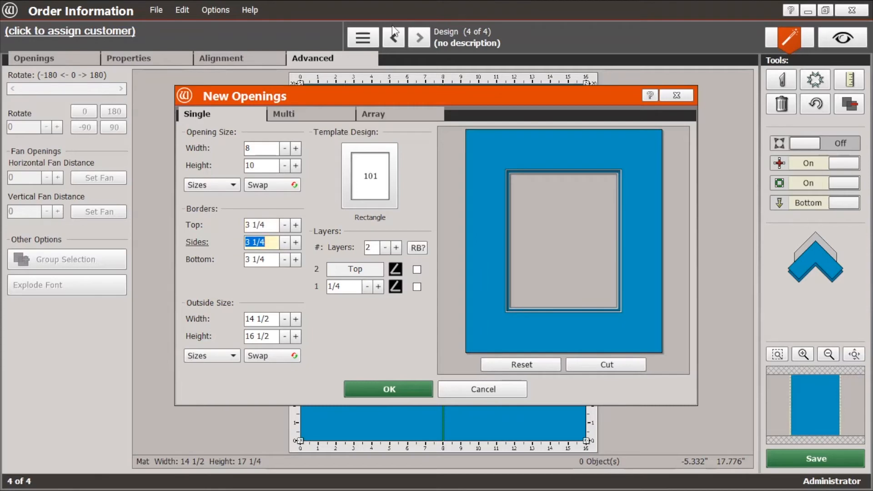
Step: Choose the 314 Camelback Flare template for the new opening
left_click(366, 187)
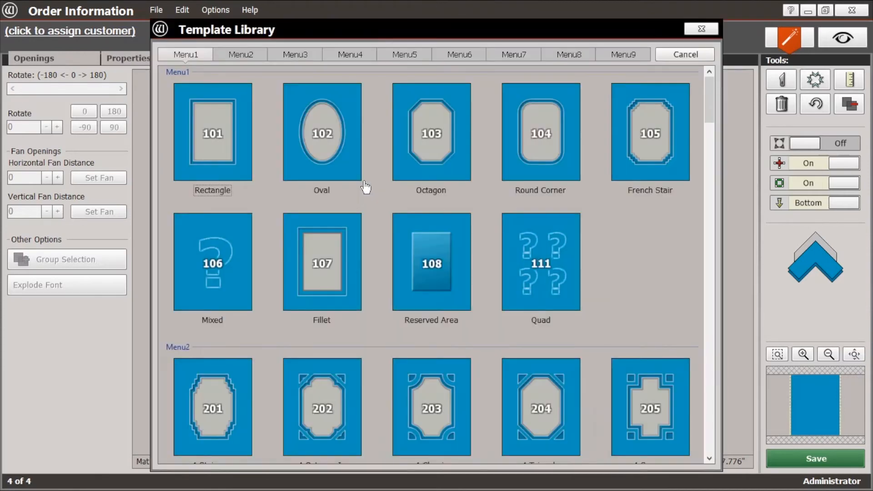
left_click(291, 55)
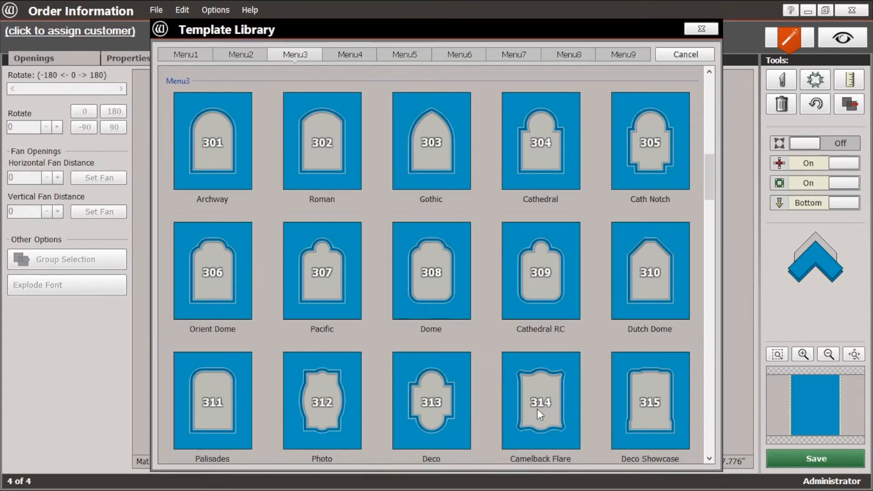
left_click(541, 385)
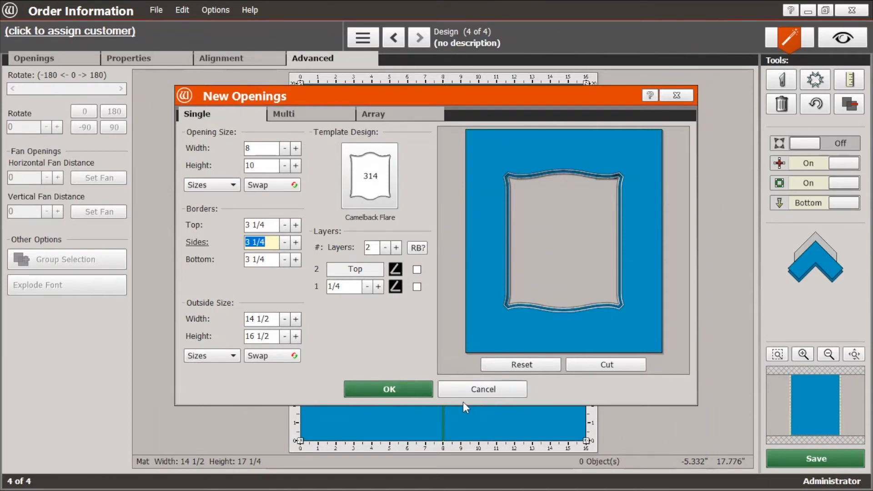
Step: Give the opening three layers with reveals of 3/8 on layer 2 and 3/16 on layer 1, and create it
left_click(397, 248)
left_click(397, 248)
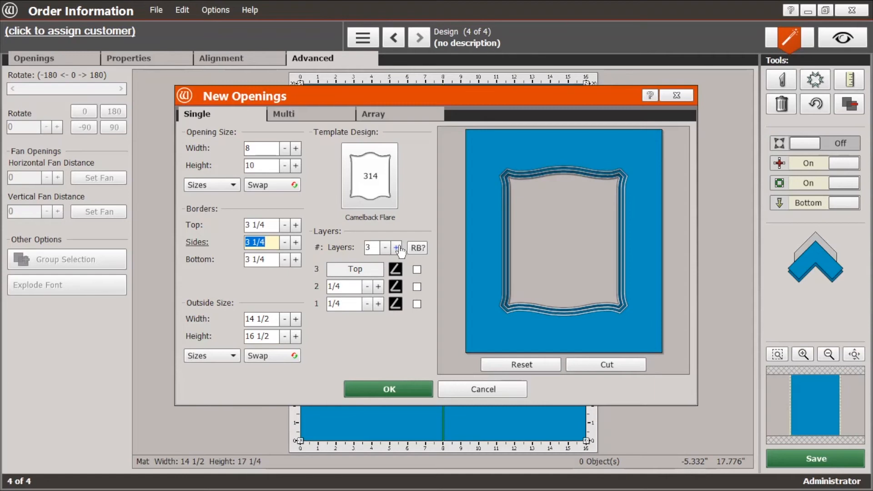
left_click(378, 287)
left_click(378, 287)
left_click(367, 304)
left_click(388, 390)
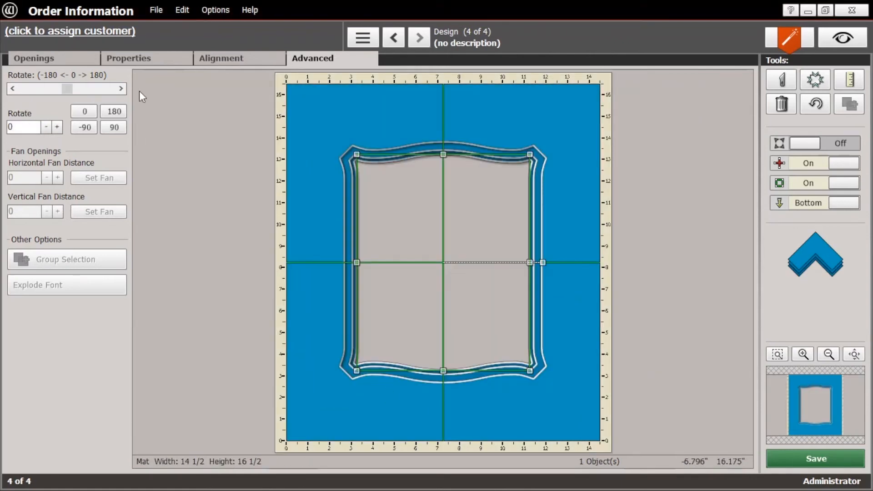
Step: Set the Camelback Flare opening's chamfer and blend distance to 0 and its arc height to 9/16
left_click(133, 61)
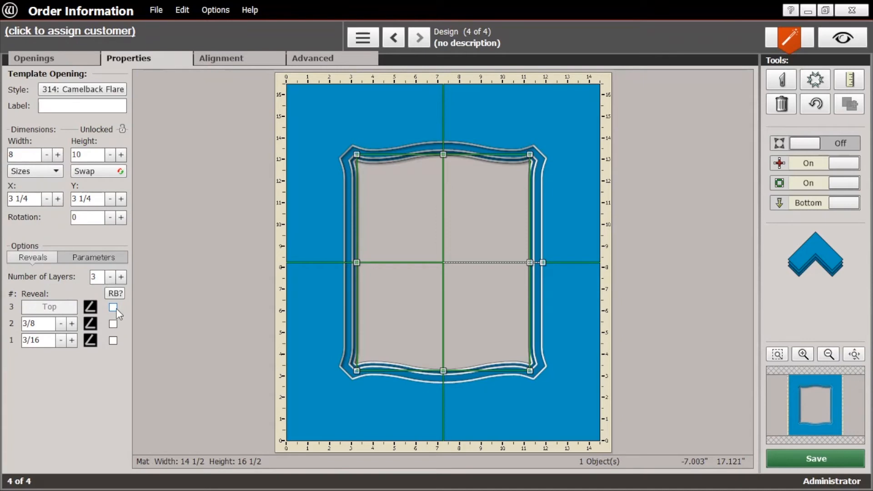
left_click(93, 258)
left_click(92, 326)
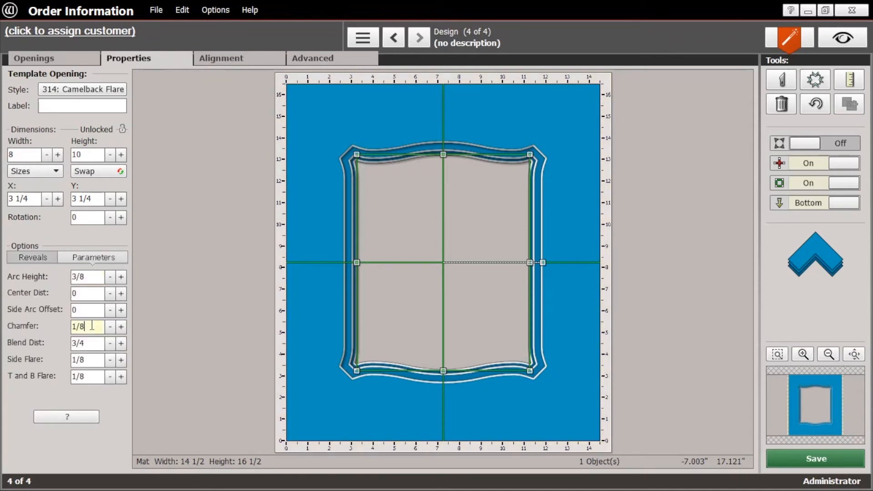
type("0")
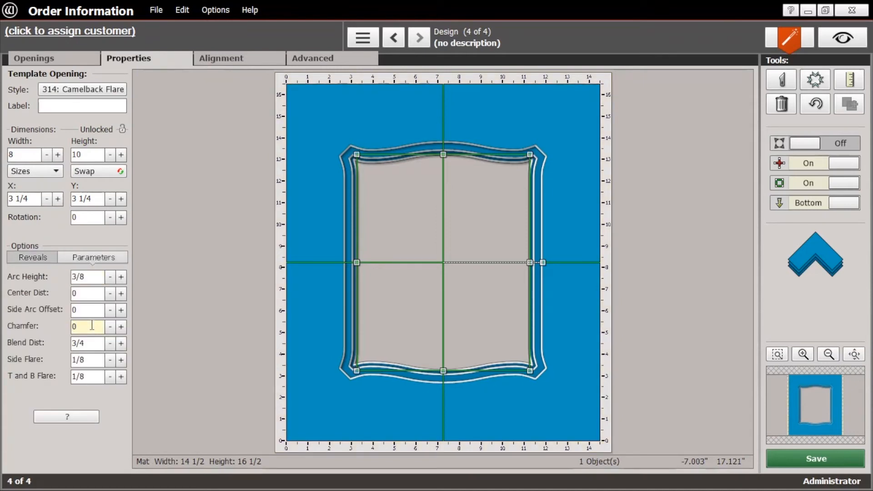
key("Tab")
type("0")
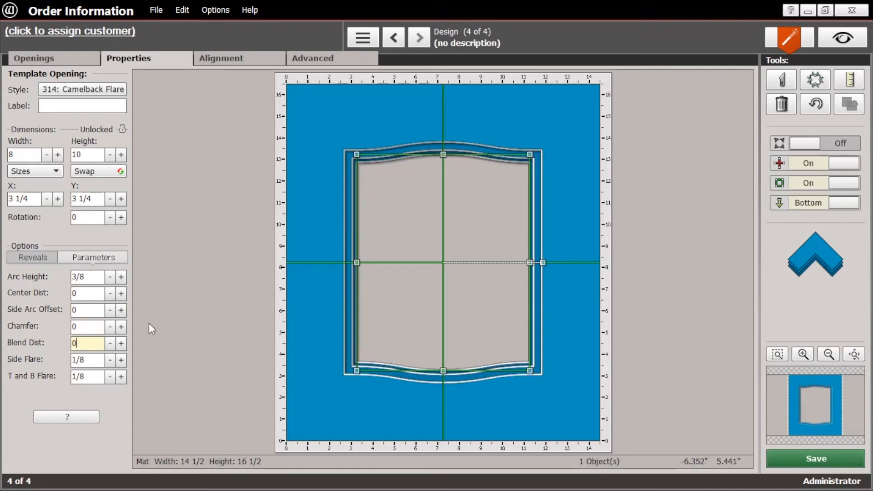
left_click(120, 277)
left_click(121, 277)
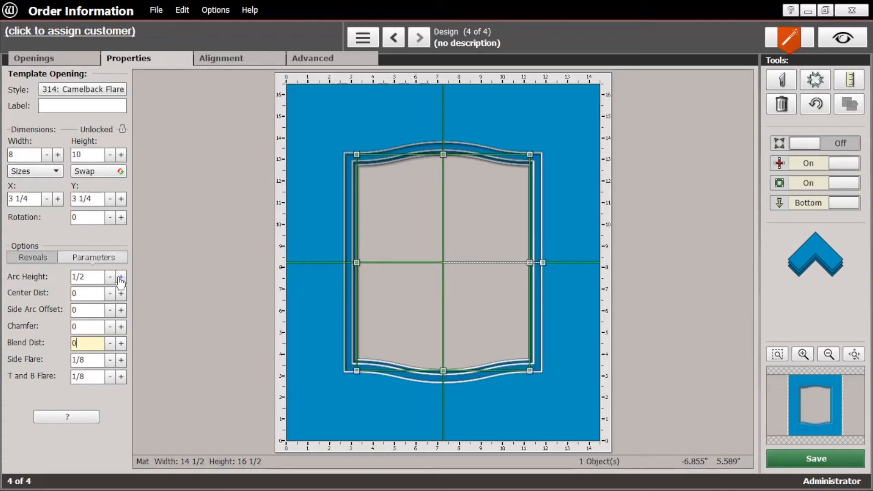
left_click(120, 278)
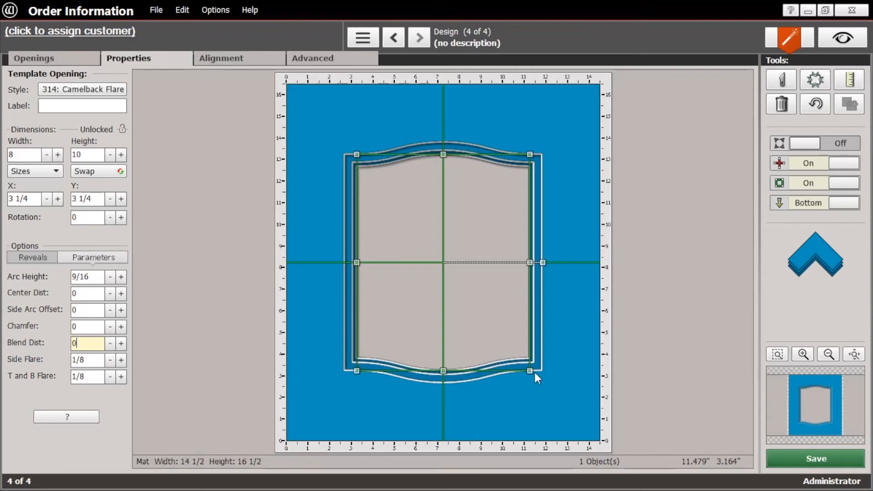
Step: Duplicate the Camelback Flare opening and change the copy's style to 101: Rectangle
right_click(392, 311)
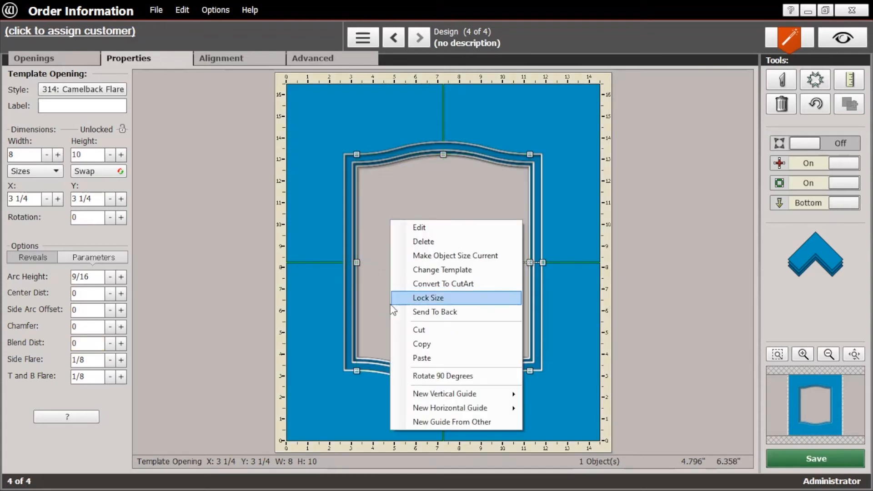
left_click(411, 347)
right_click(324, 300)
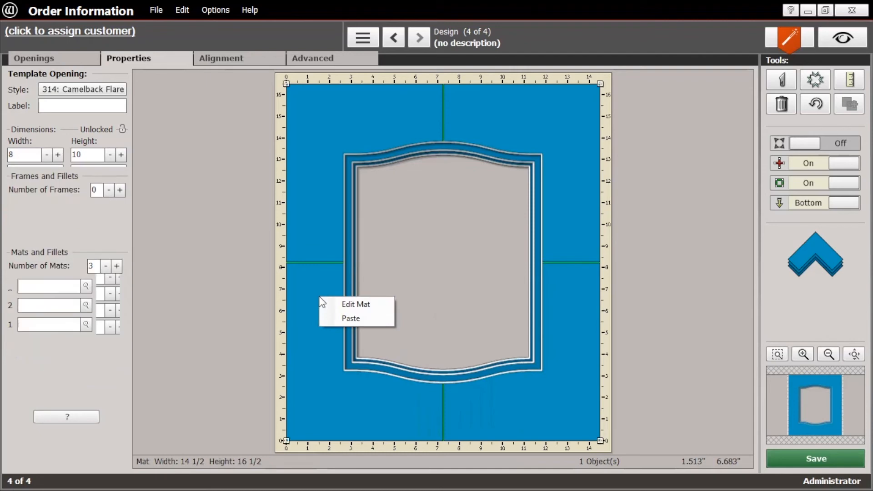
left_click(351, 318)
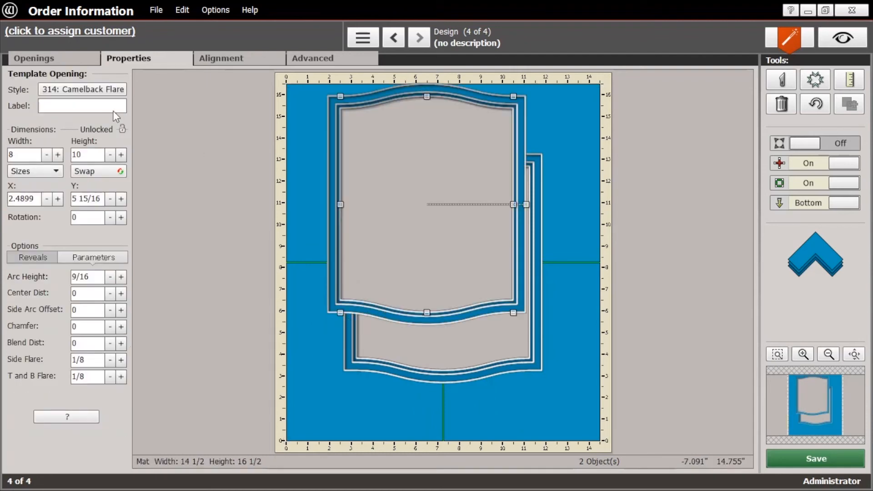
left_click(80, 89)
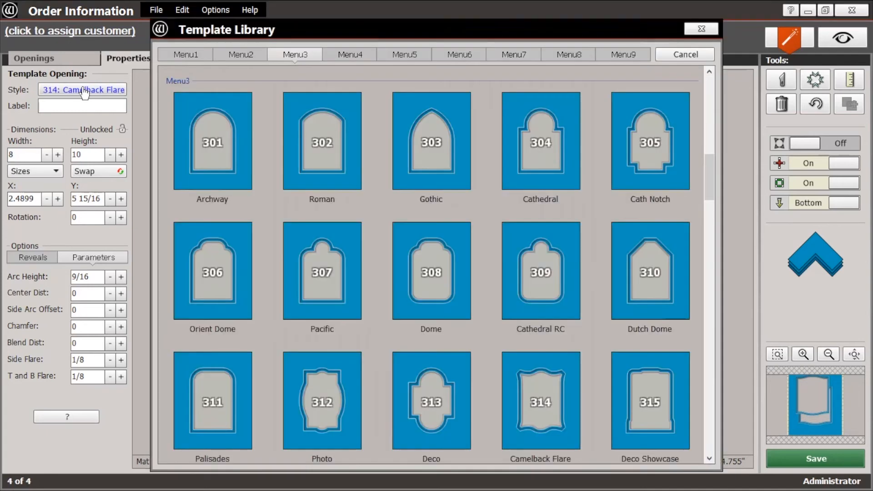
left_click(190, 58)
left_click(230, 140)
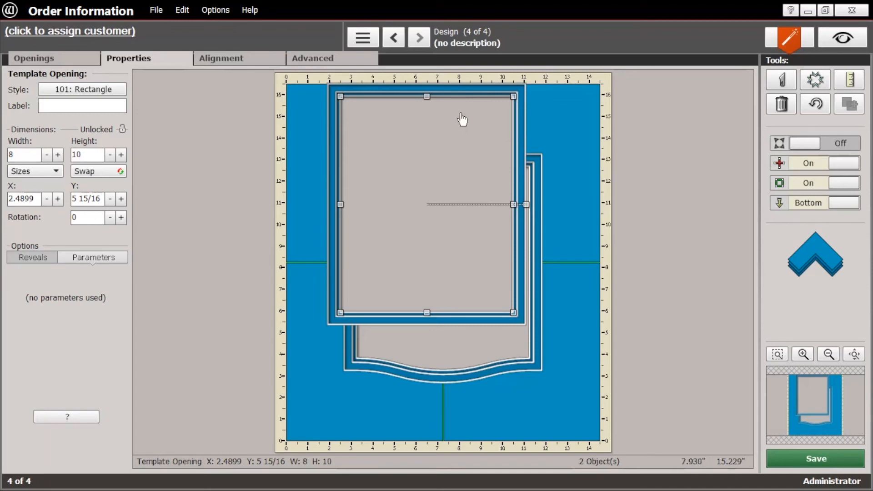
Step: Shrink the rectangle to a height of 4 5/8 and place it over the arched opening's lower half at X 3 1/4, Y 3 1/4
left_click_drag(427, 96, 420, 212)
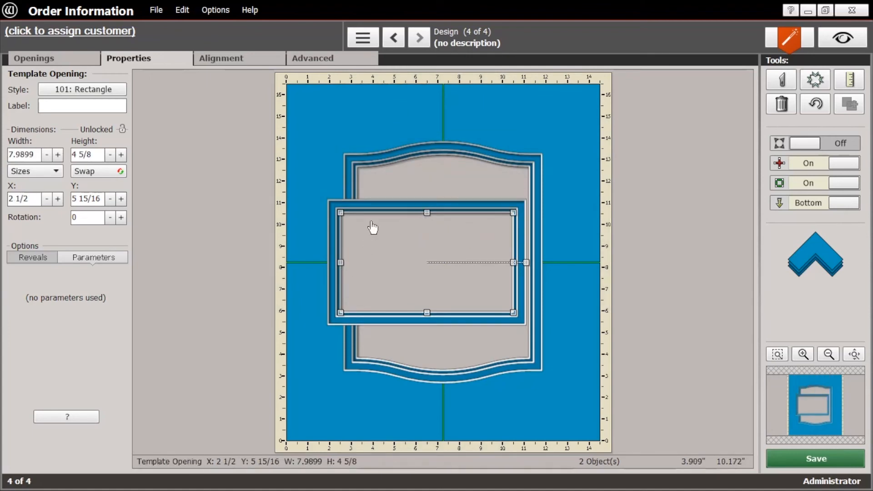
left_click_drag(373, 228, 387, 288)
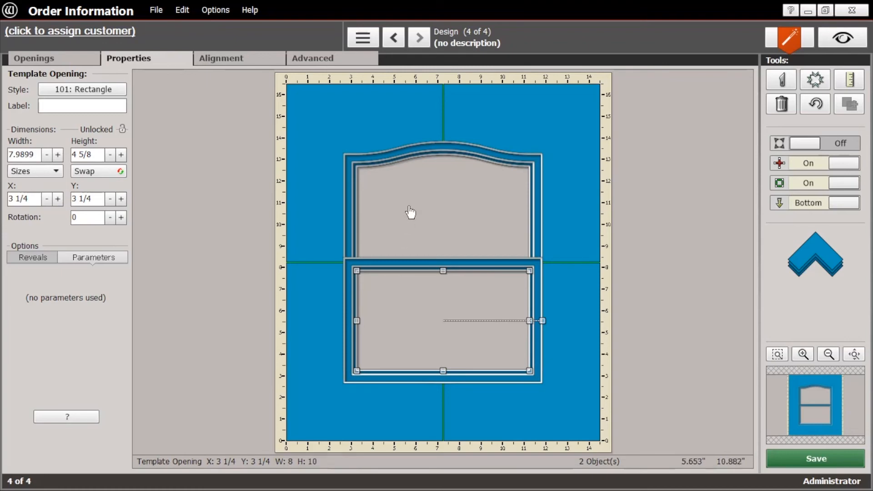
Step: Group the rectangle with the Camelback Flare opening to form one opening with an arched top and a straight bottom
key("Delete")
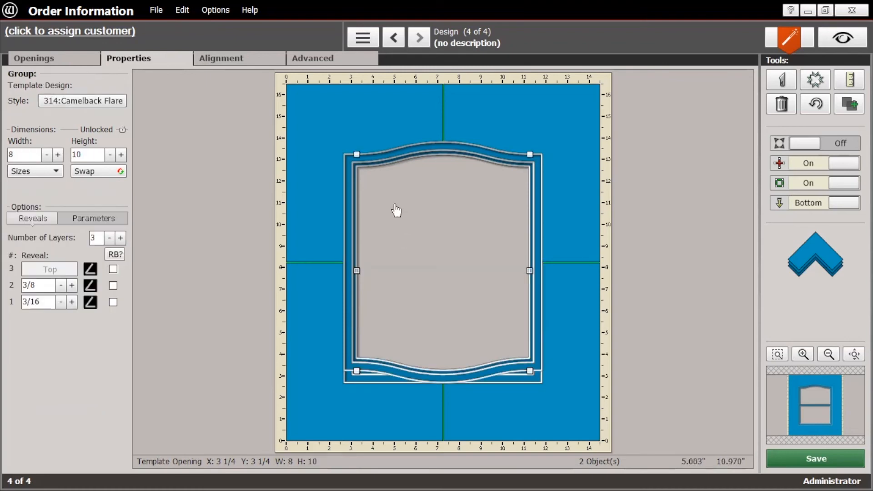
left_click(317, 60)
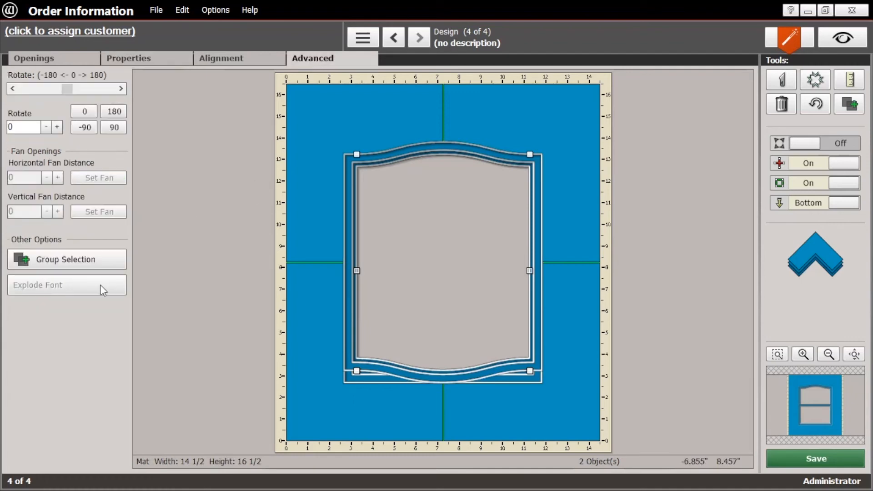
left_click(108, 263)
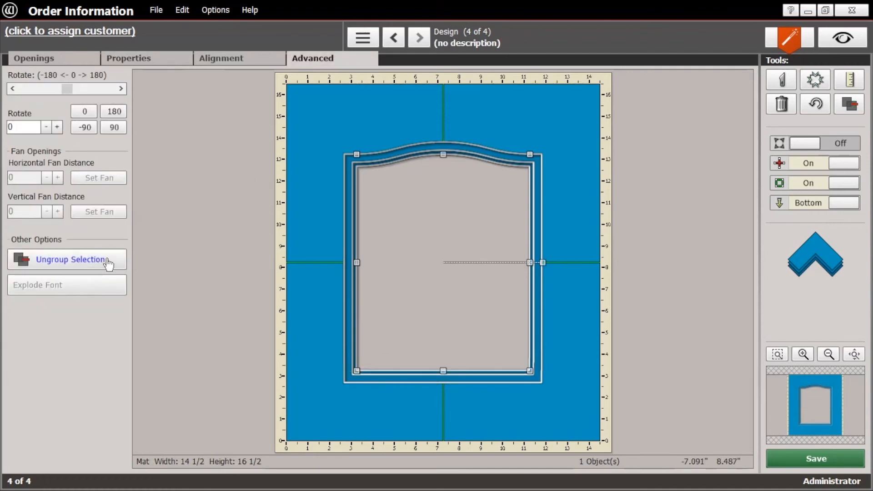
left_click(556, 396)
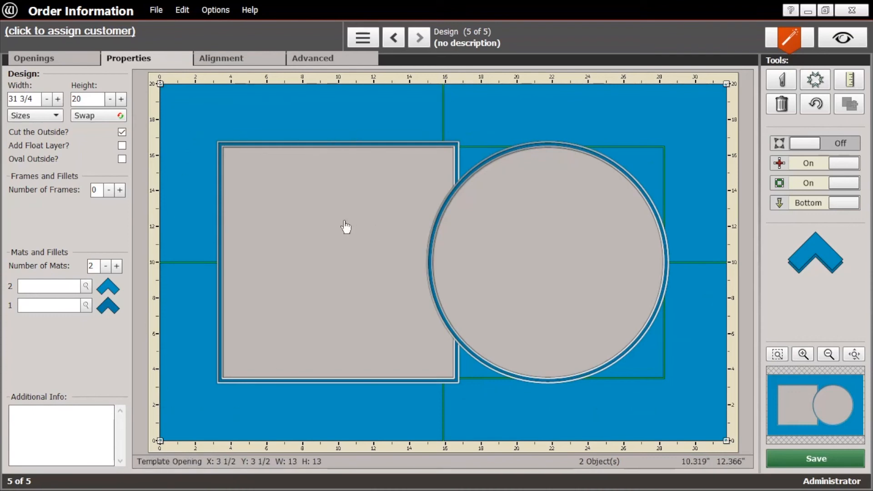
Step: Add a V-groove around the 13 by 13 rectangle in design 5, offset about 0.75
left_click(300, 228)
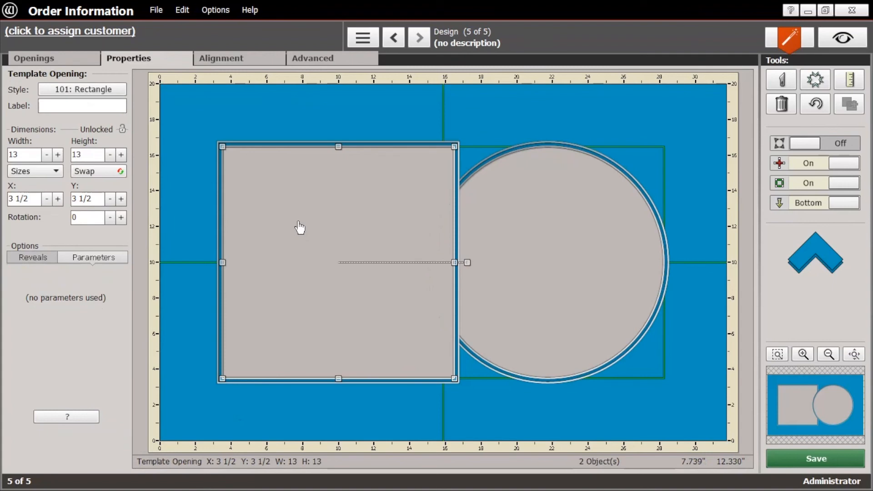
left_click(52, 56)
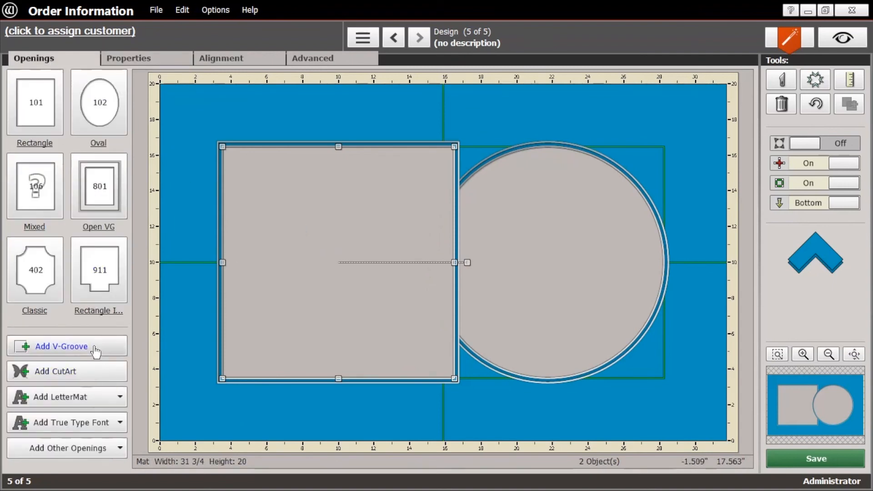
left_click(95, 351)
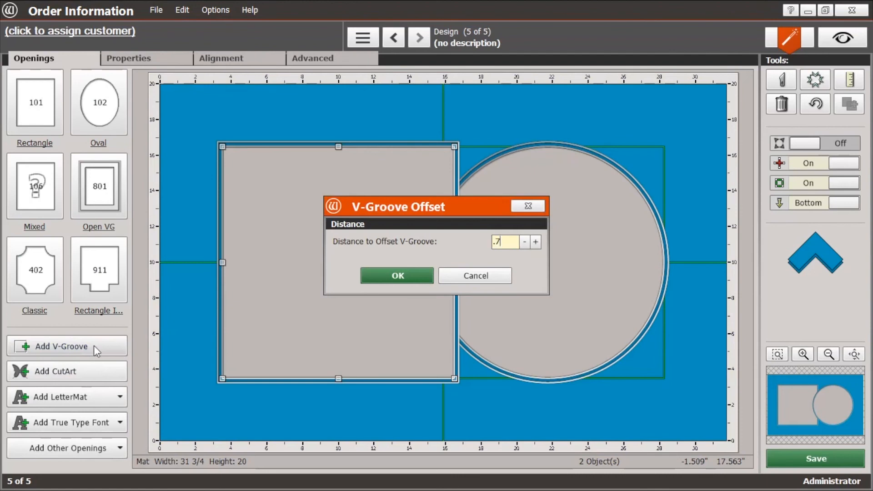
left_click(384, 276)
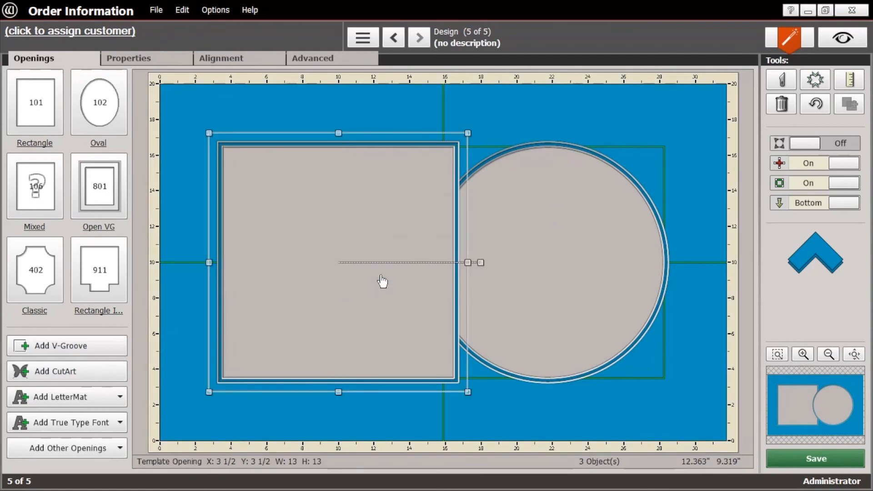
Step: Add a V-groove offset .75 around the circular opening and change the groove's style to 102: Oval
left_click(562, 263)
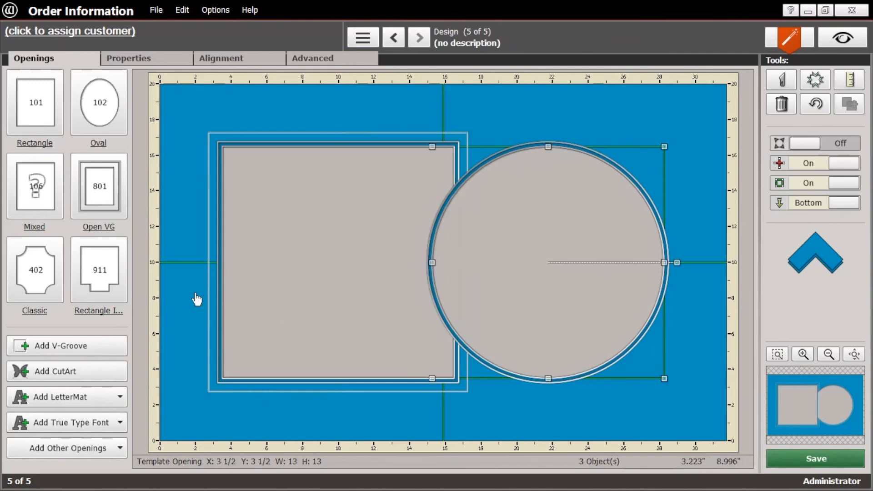
left_click(66, 354)
type(".75")
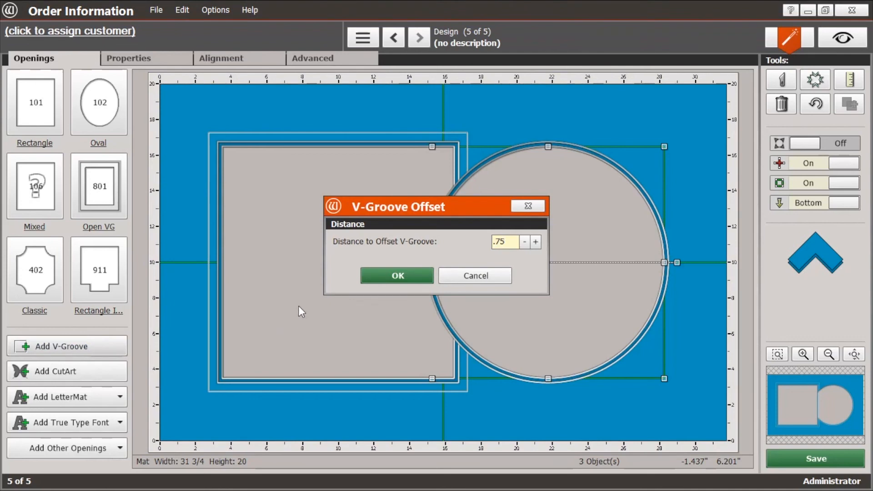
left_click(410, 276)
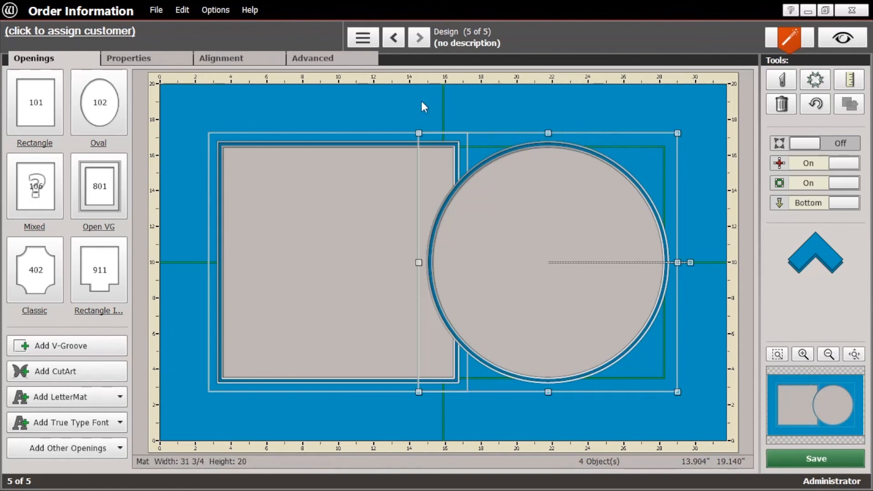
left_click(149, 59)
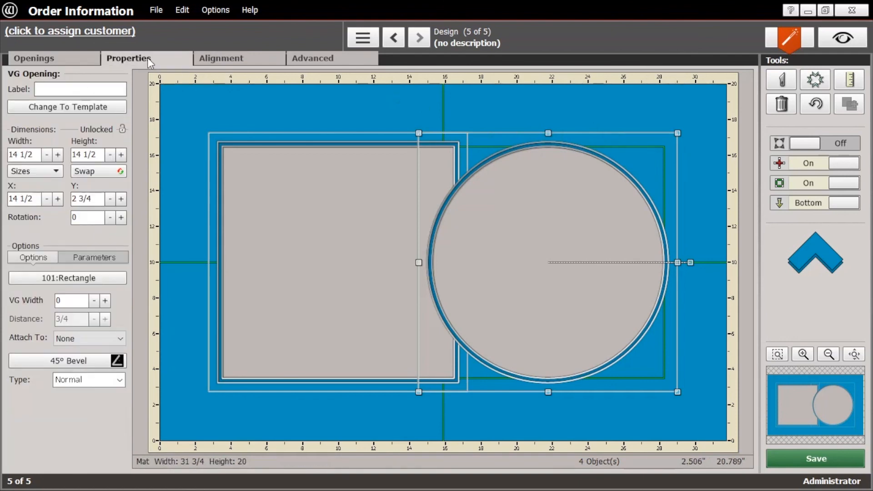
left_click(42, 281)
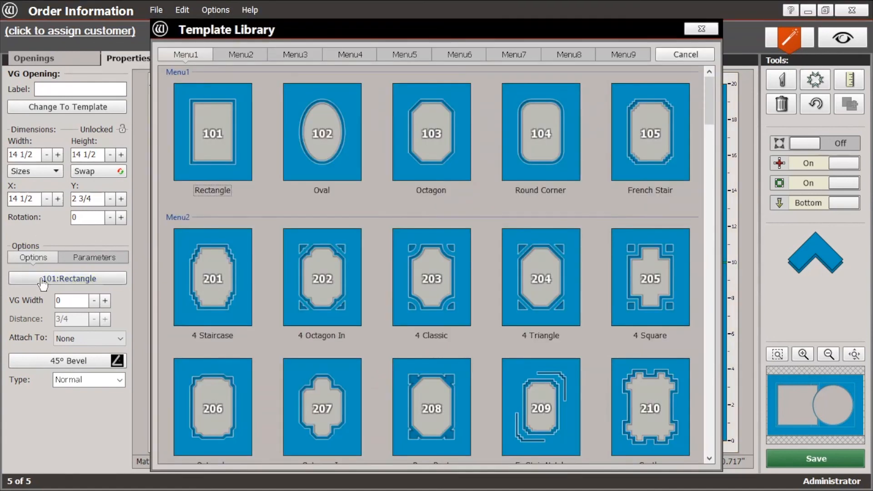
left_click(312, 135)
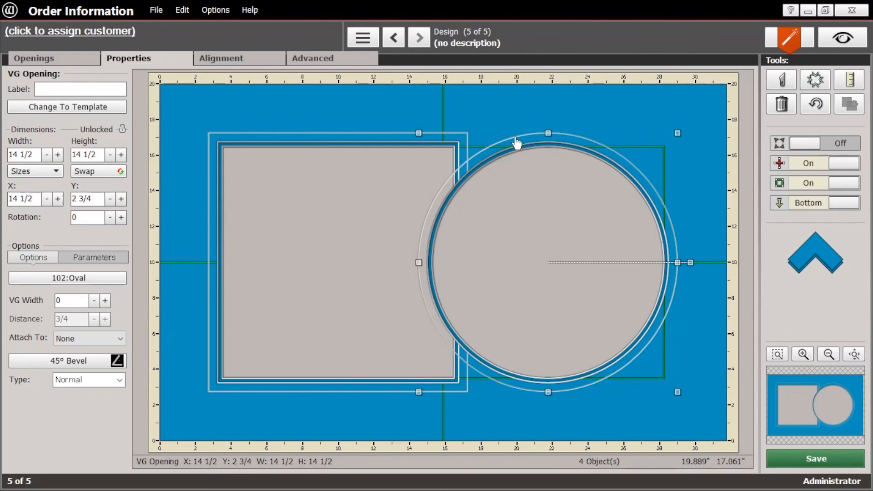
Step: Group the rectangle, the circle and both V-grooves into one merged opening with a continuous V-groove outline
left_click(288, 284, "shift")
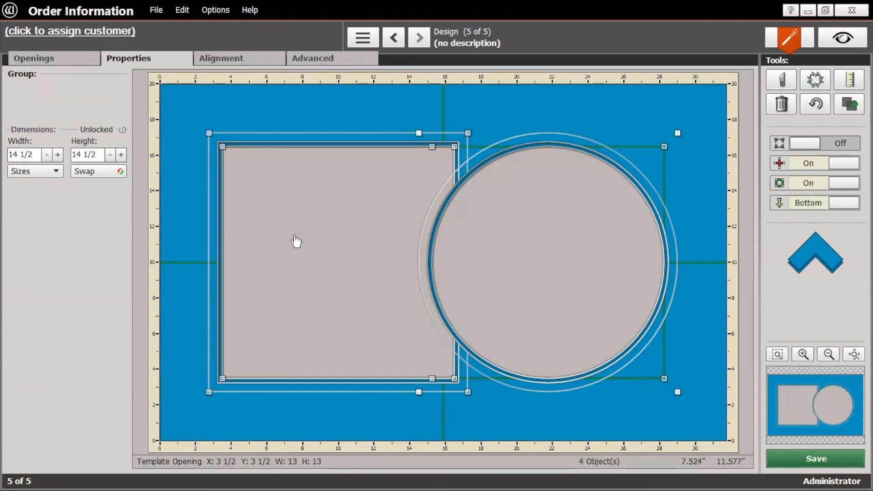
left_click(315, 57)
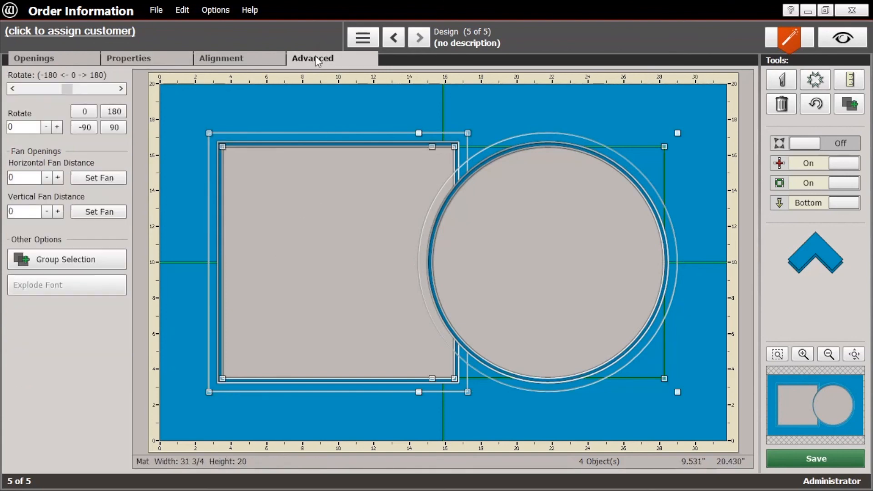
left_click(105, 263)
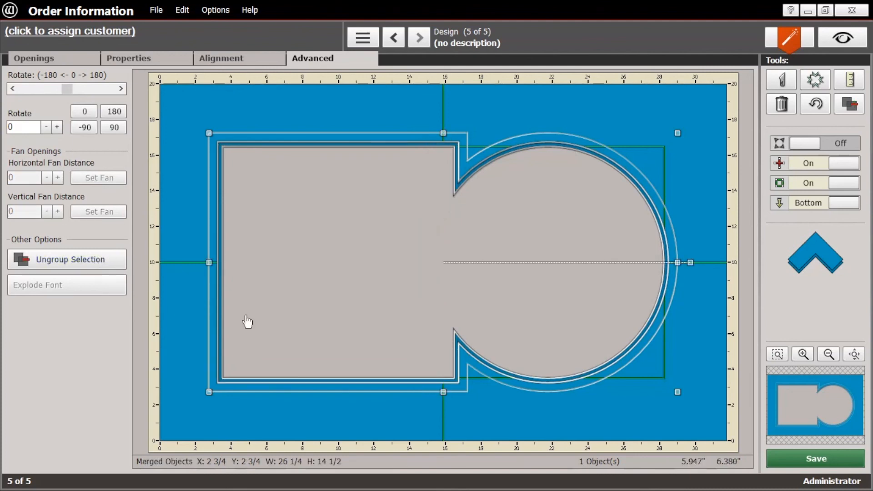
left_click(635, 409)
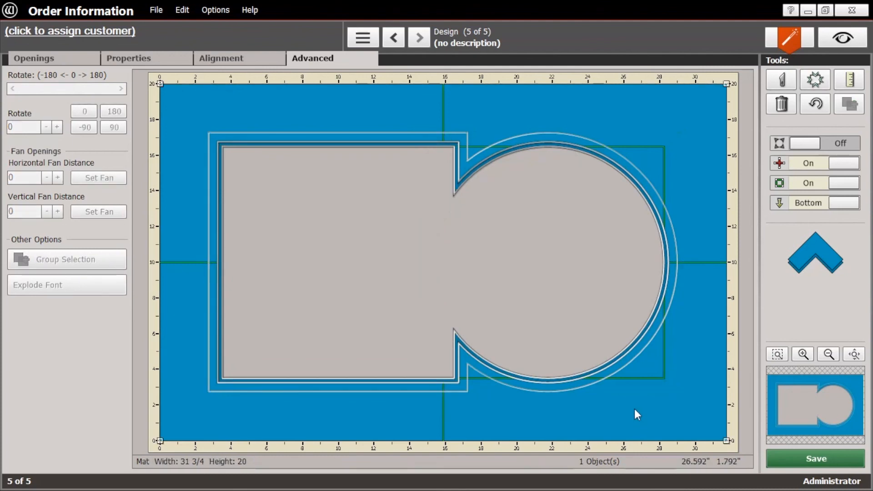